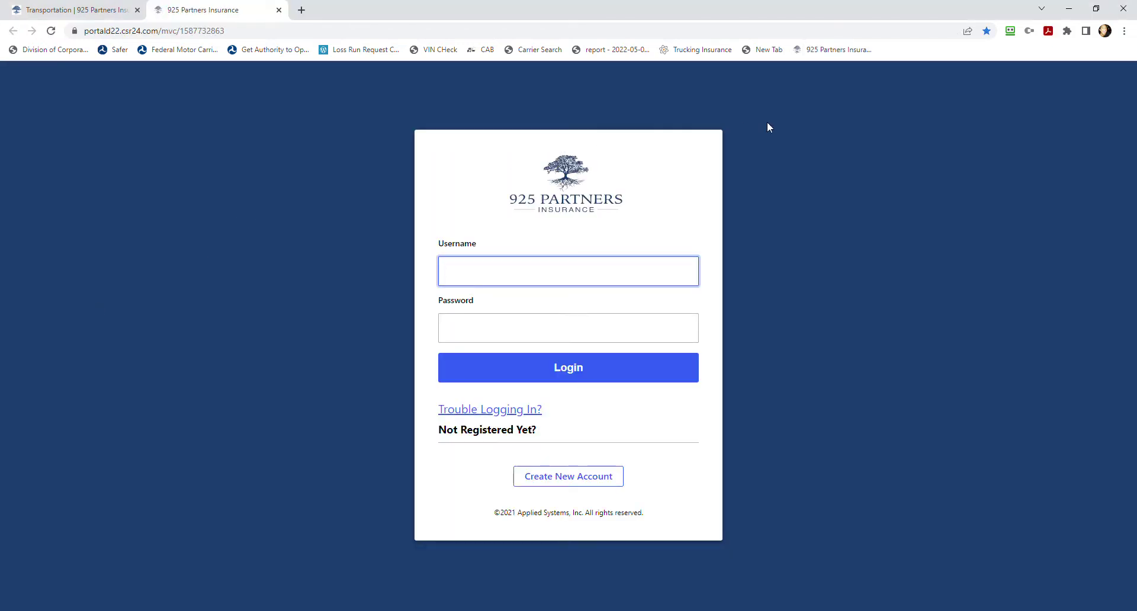
Log in with the portal username and password, declining RoboForm's offer to save the login.
left_click(985, 31)
type("925Transportation")
left_click(635, 337)
type("••••••••")
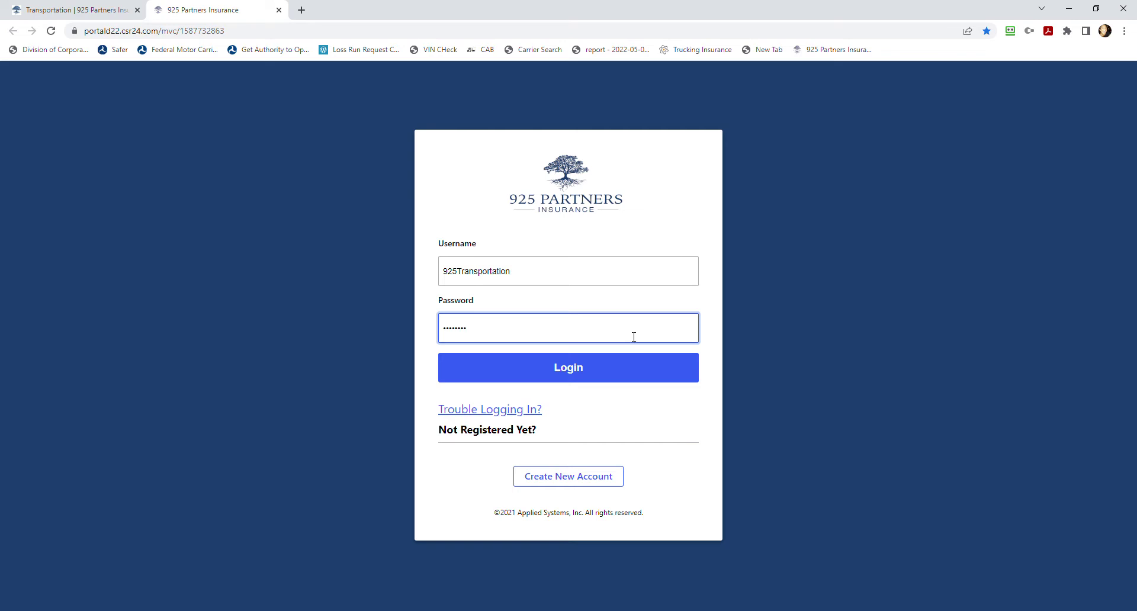
left_click(644, 369)
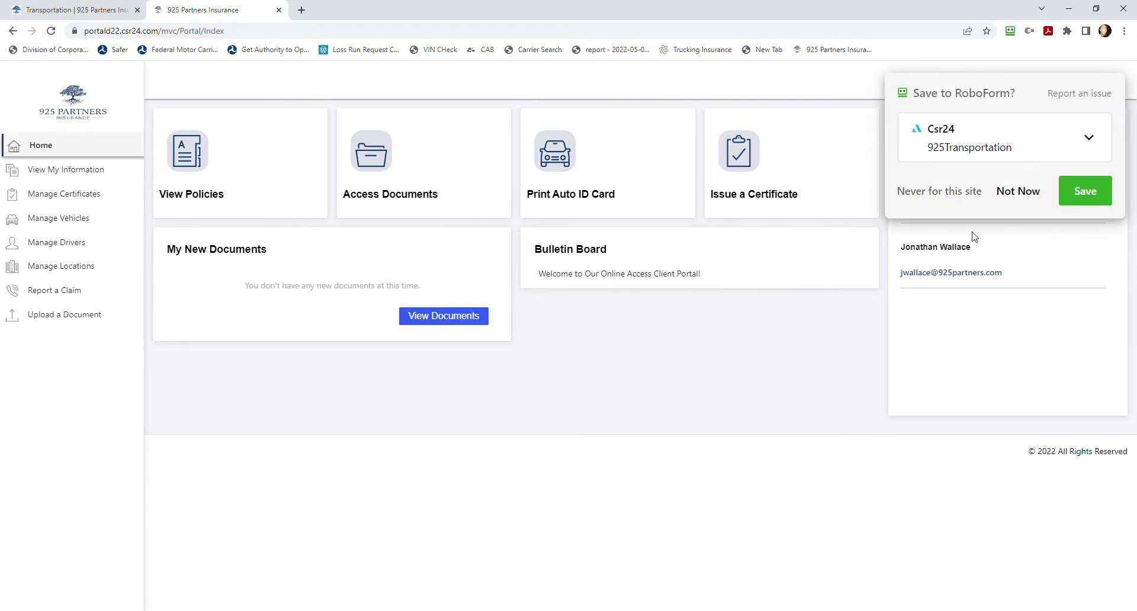
left_click(1018, 192)
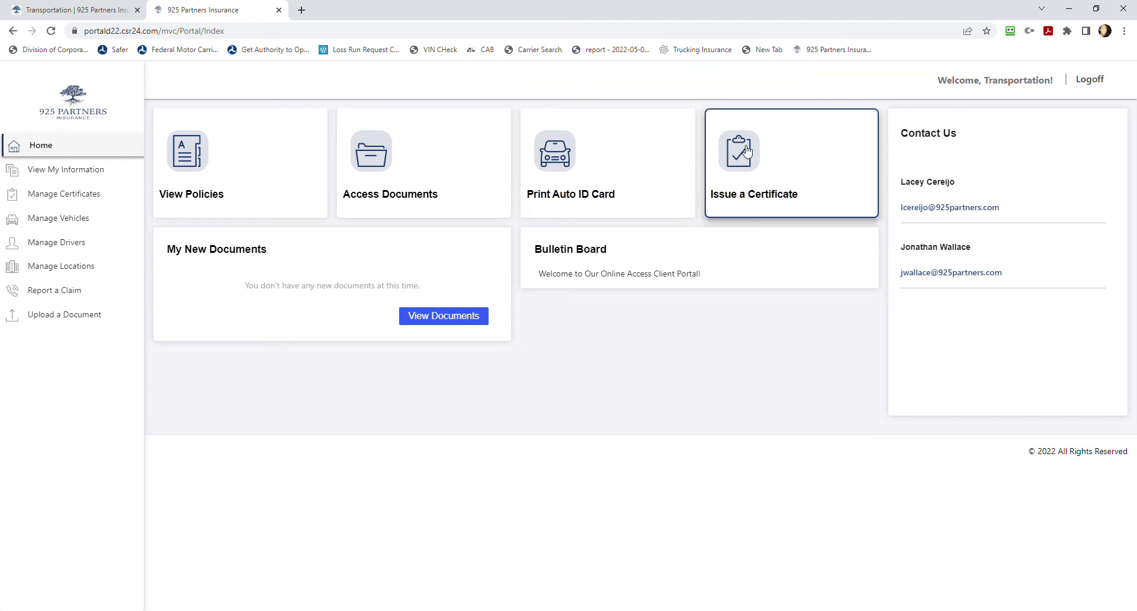
Choose Issue a Certificate on the home dashboard to list the certificate templates.
left_click(786, 179)
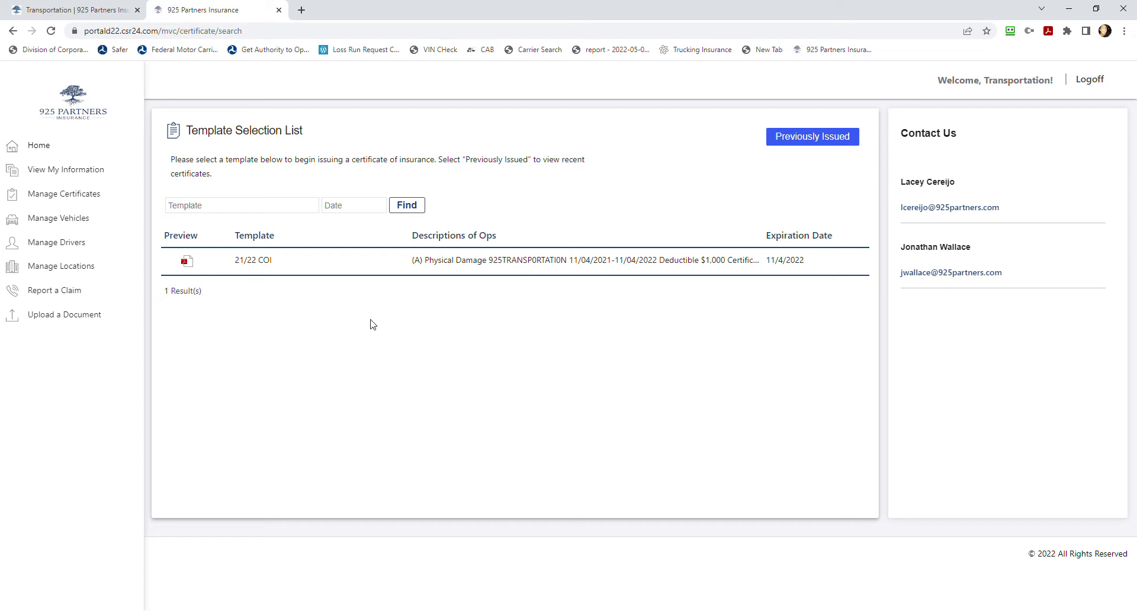
Pick the 21/22 COI template and start adding a new certificate holder.
left_click(269, 264)
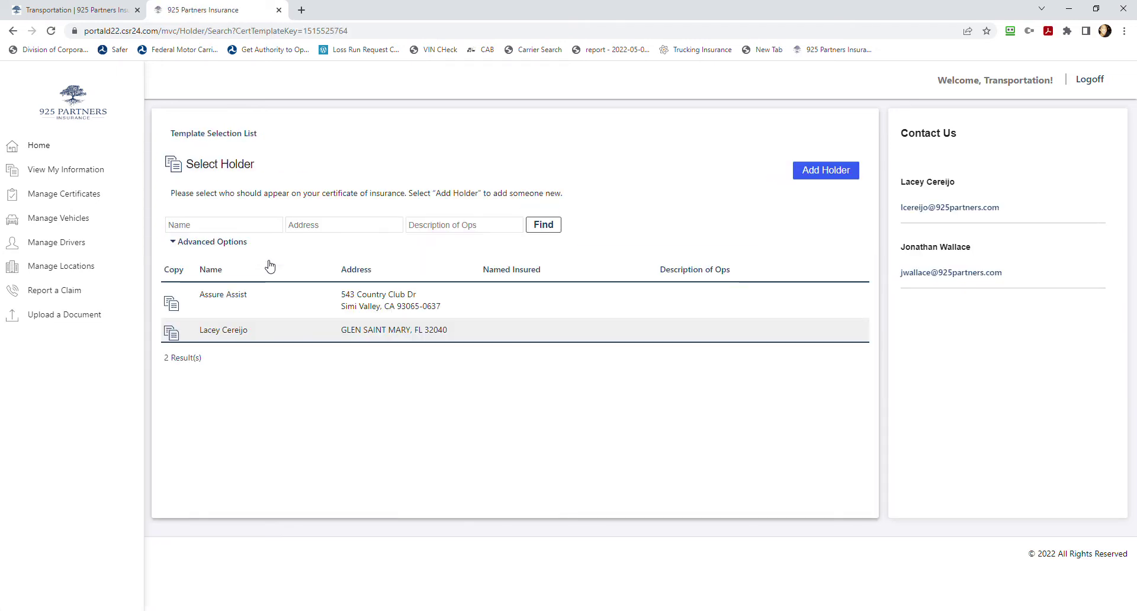
left_click(811, 175)
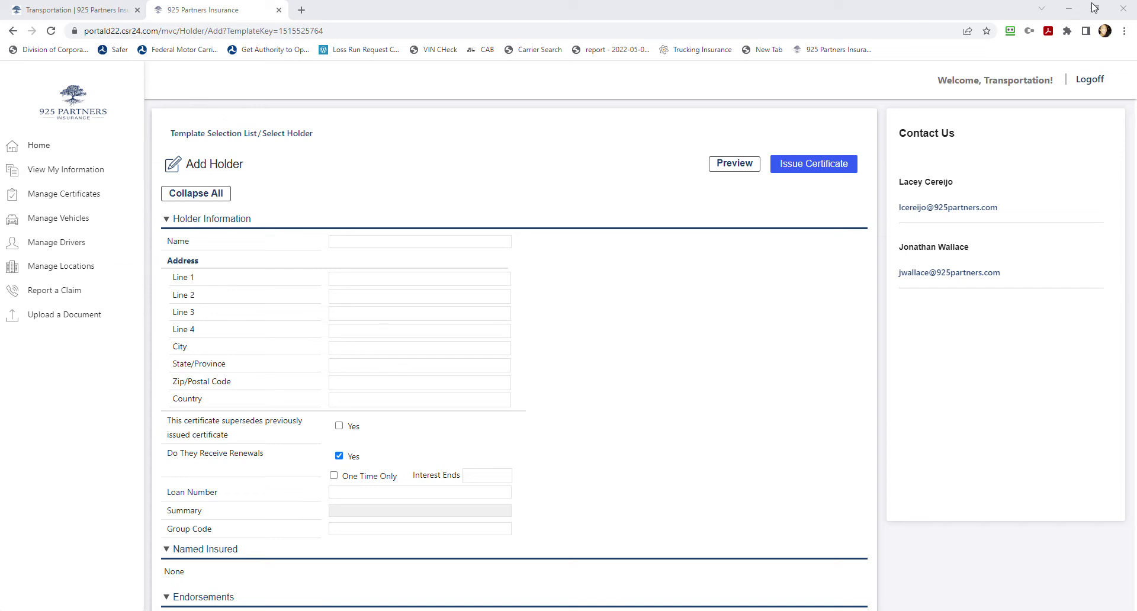
Enter Assure Assist as the holder name and paste the street address into Line 1.
left_click(421, 242)
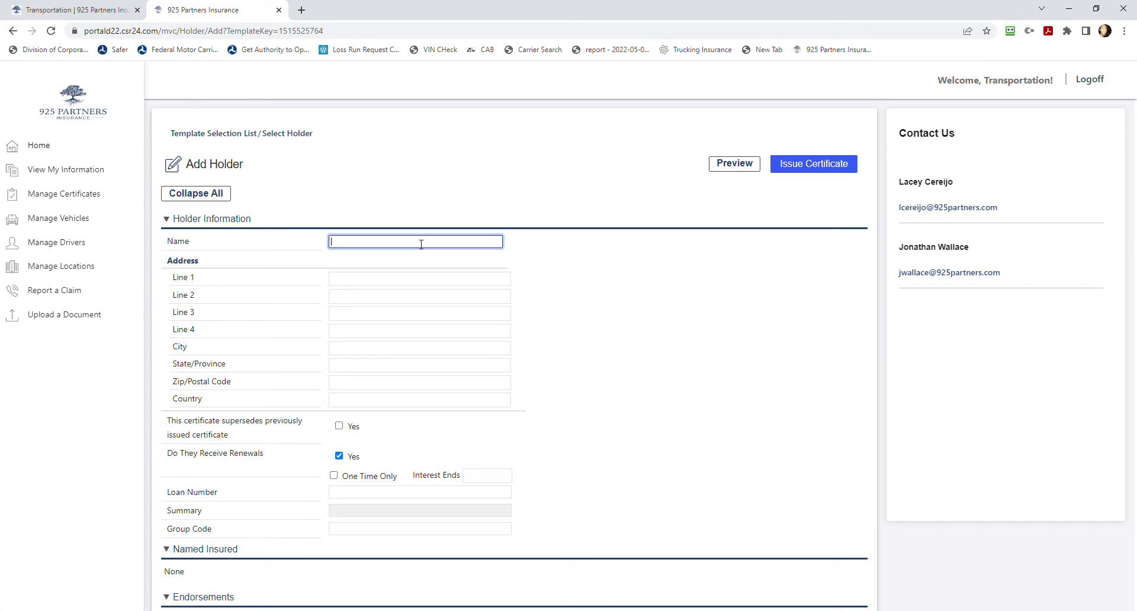
type("Assure Assist")
left_click(549, 268)
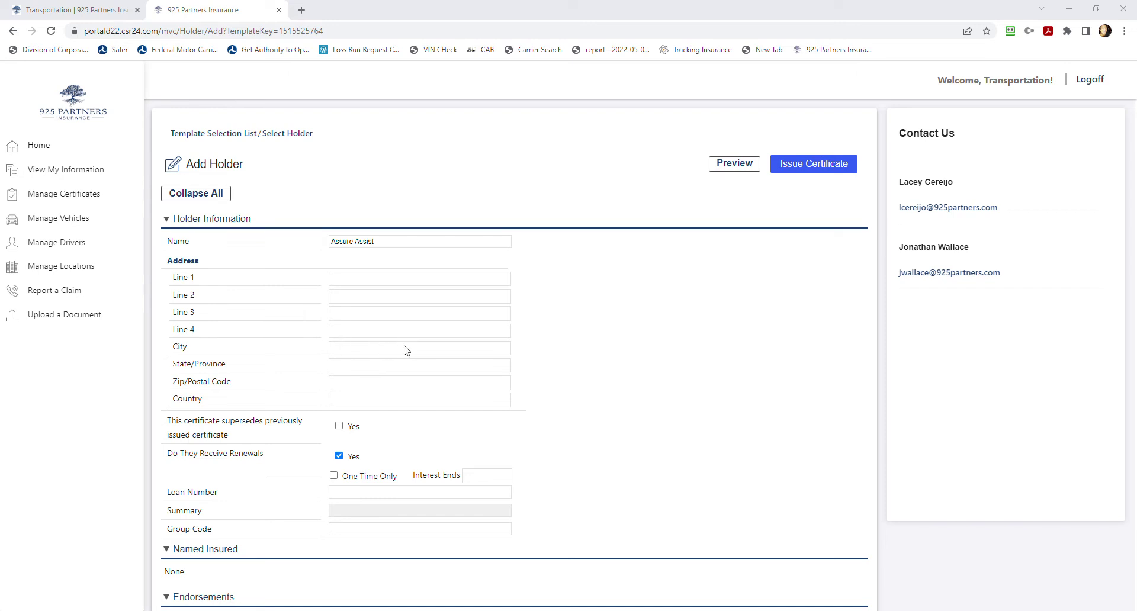
left_click(1059, 10)
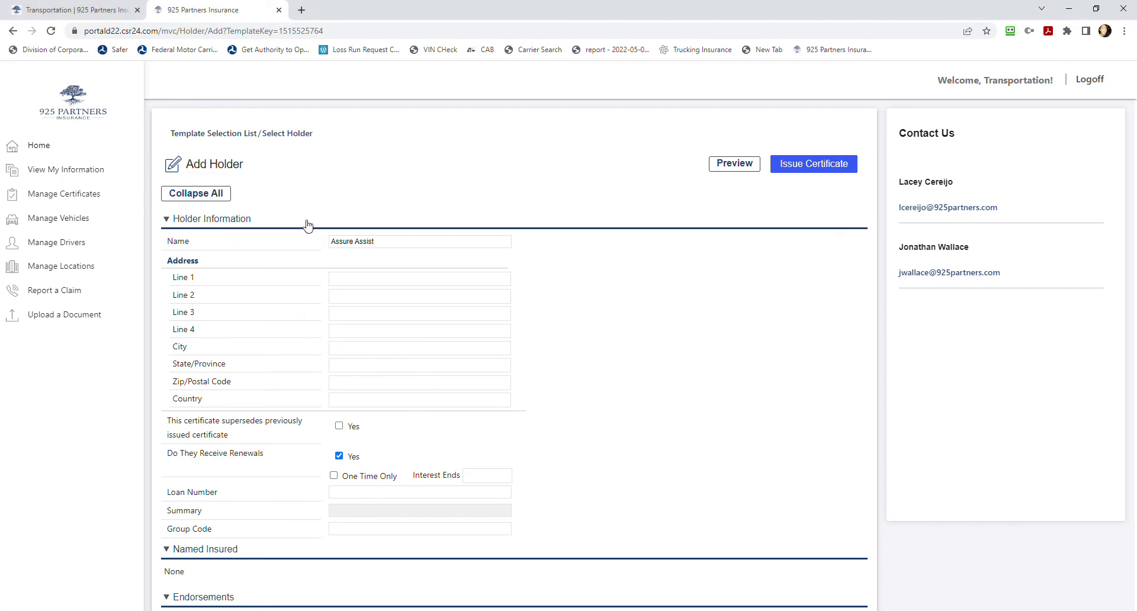
left_click(357, 278)
type("543 Country Club Dr")
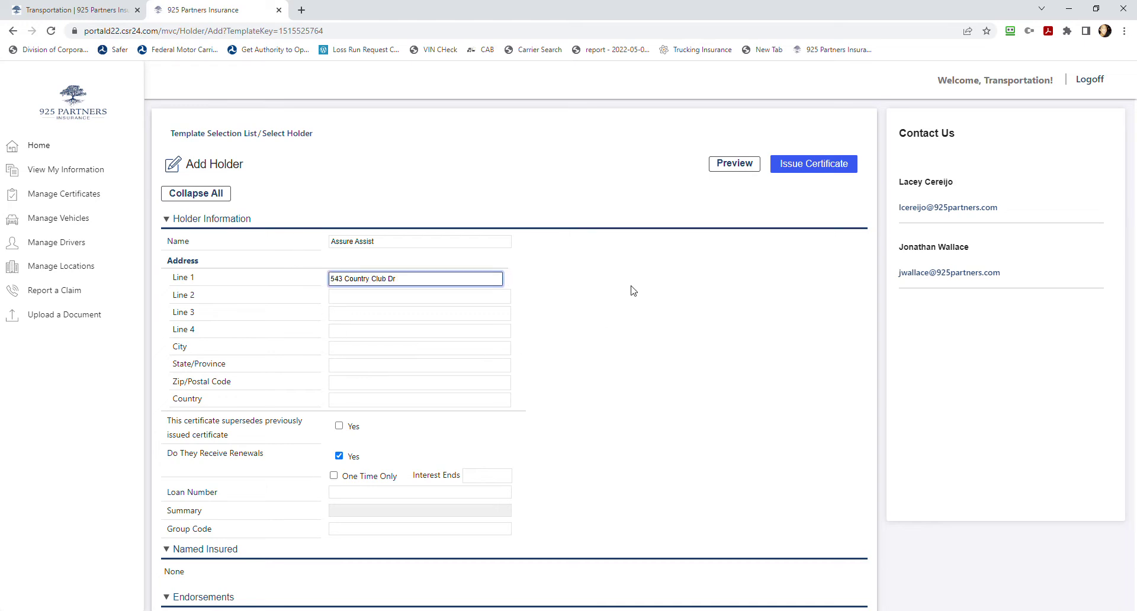
Complete the holder's address with the unit on Line 2, city, state and ZIP code.
left_click(496, 296)
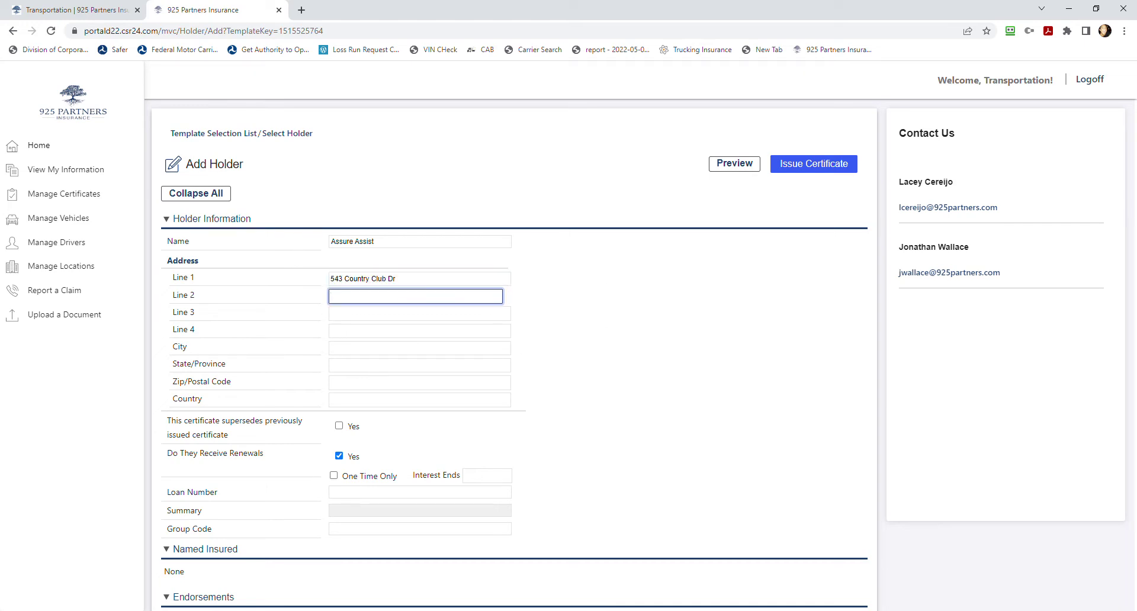
key("alt+Tab")
type("Unit B338")
key("alt+Tab")
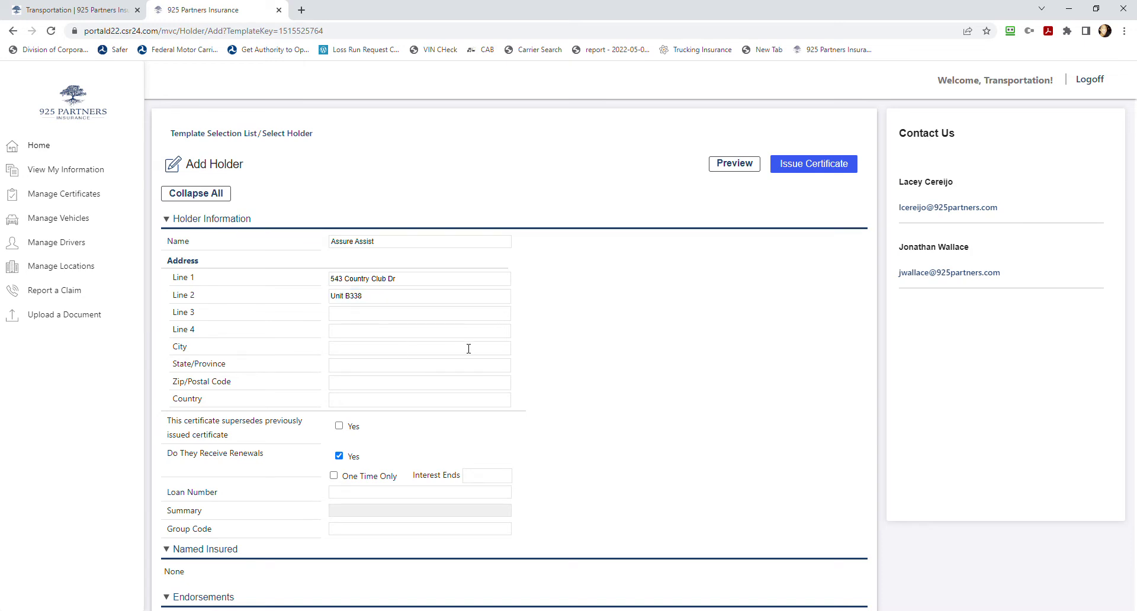
left_click(468, 349)
type("Sim")
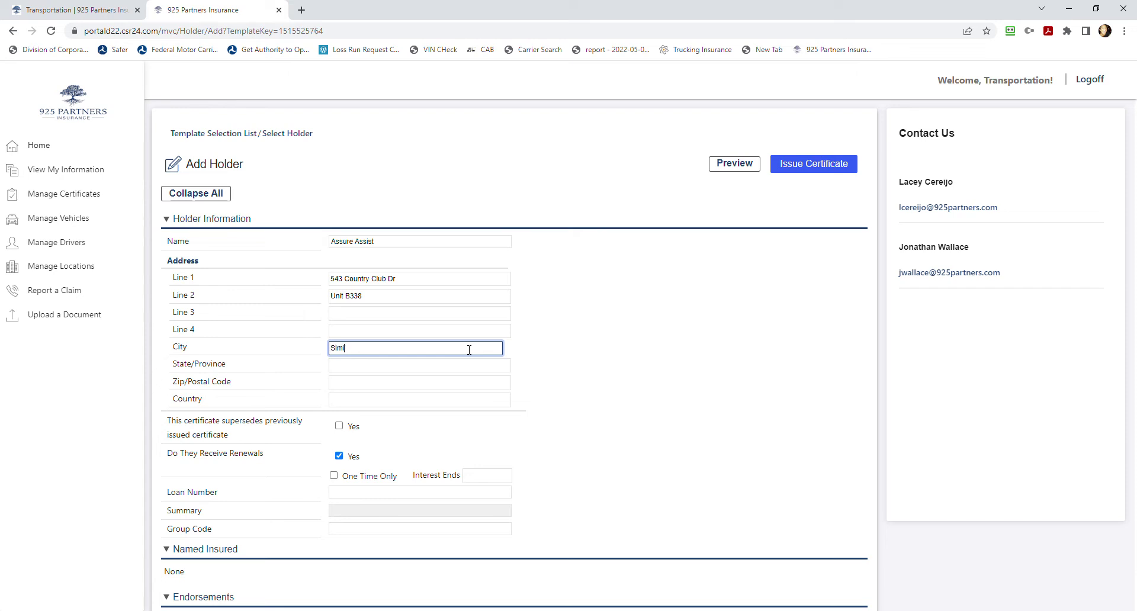
type("i Valley")
key("Tab")
type("Ca")
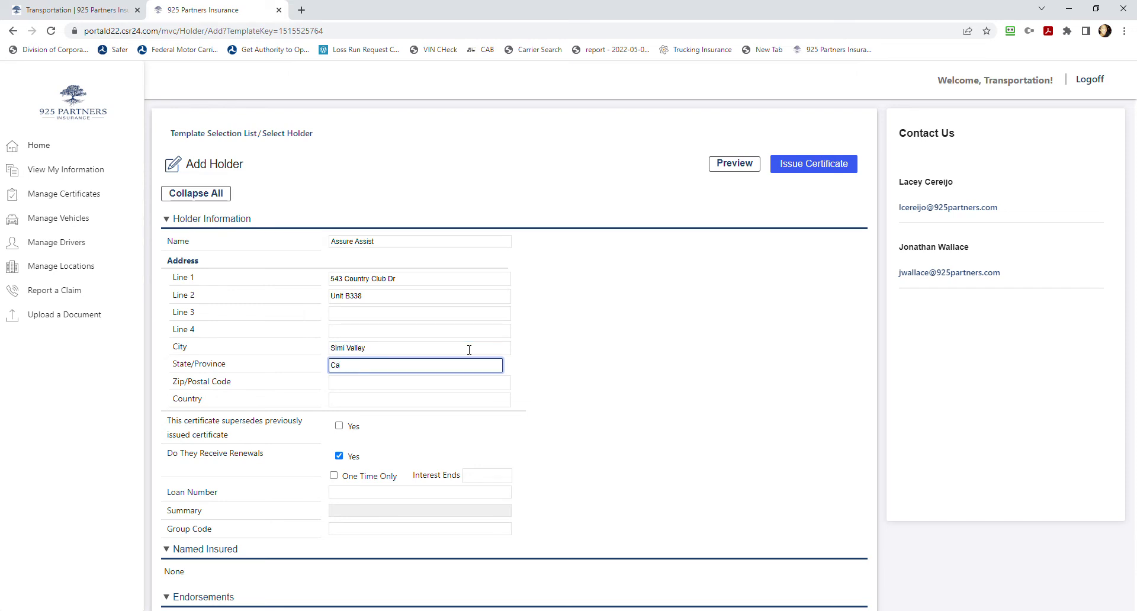
key("BackSpace")
type("A")
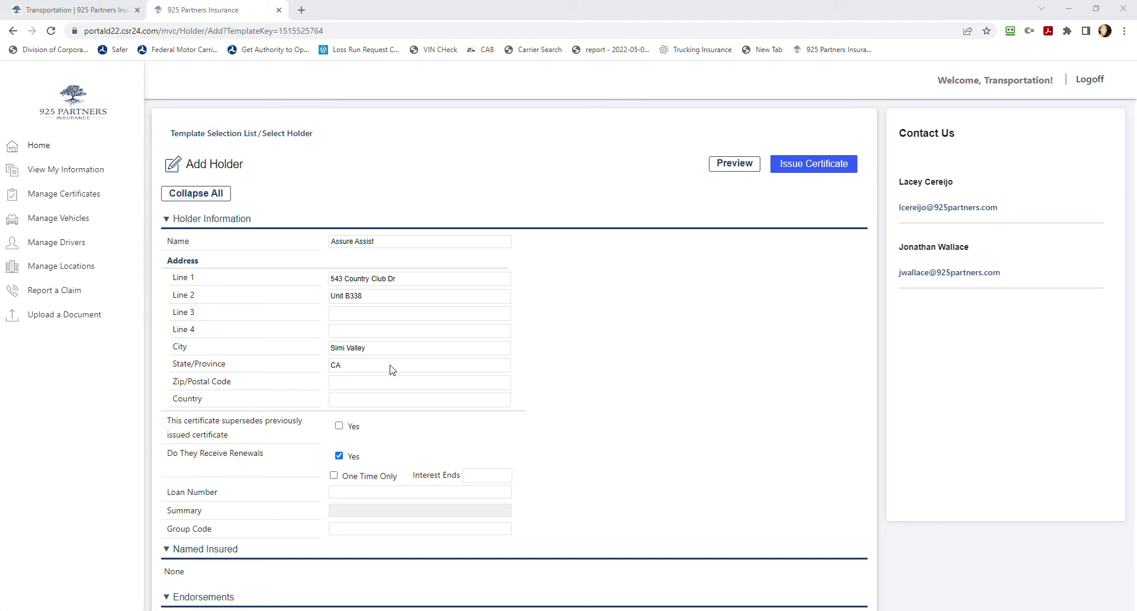
left_click(1061, 12)
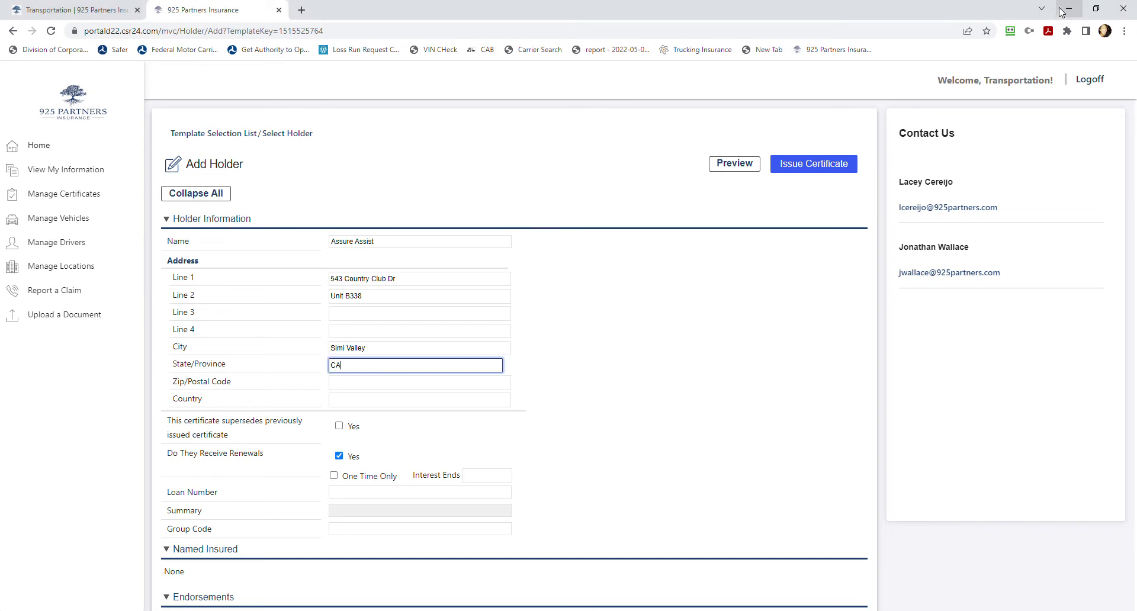
left_click(430, 383)
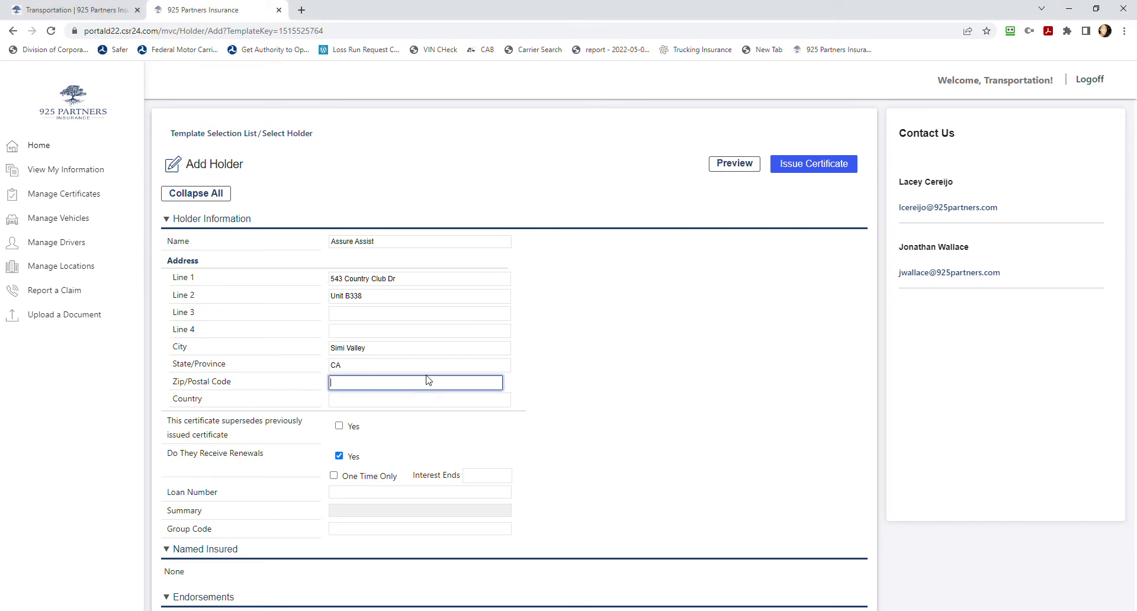
type("93065-0637")
left_click(627, 364)
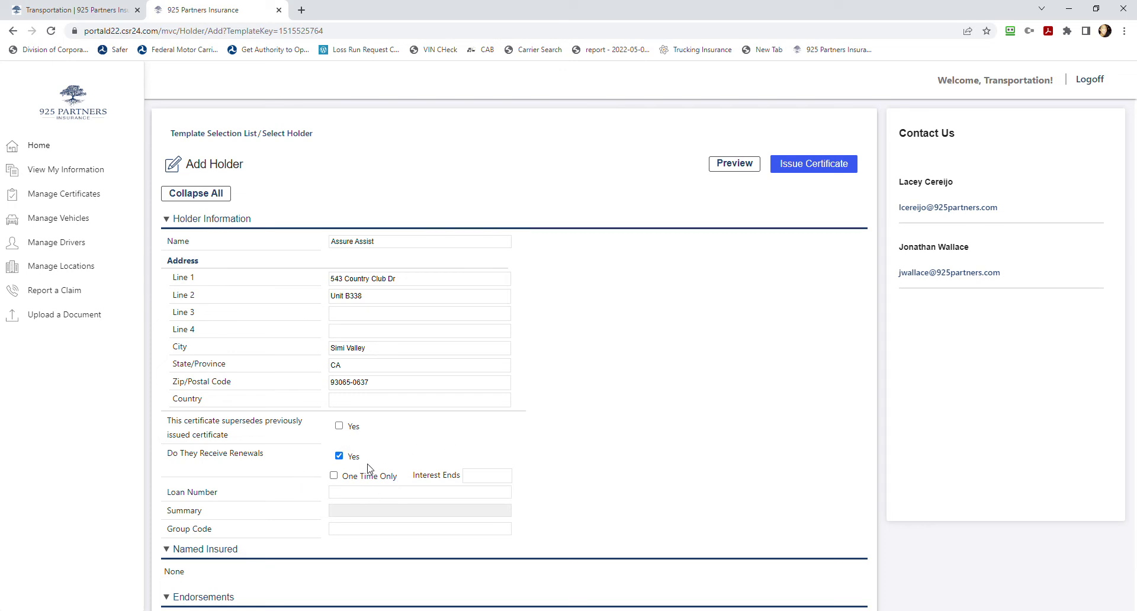
Give Recipient 1 attention Assure Assist, message 'Please find attached COI for 925 Trucking & Logistics LLC', and Email Current Cert ticked.
scroll(572, 465, "down", 2)
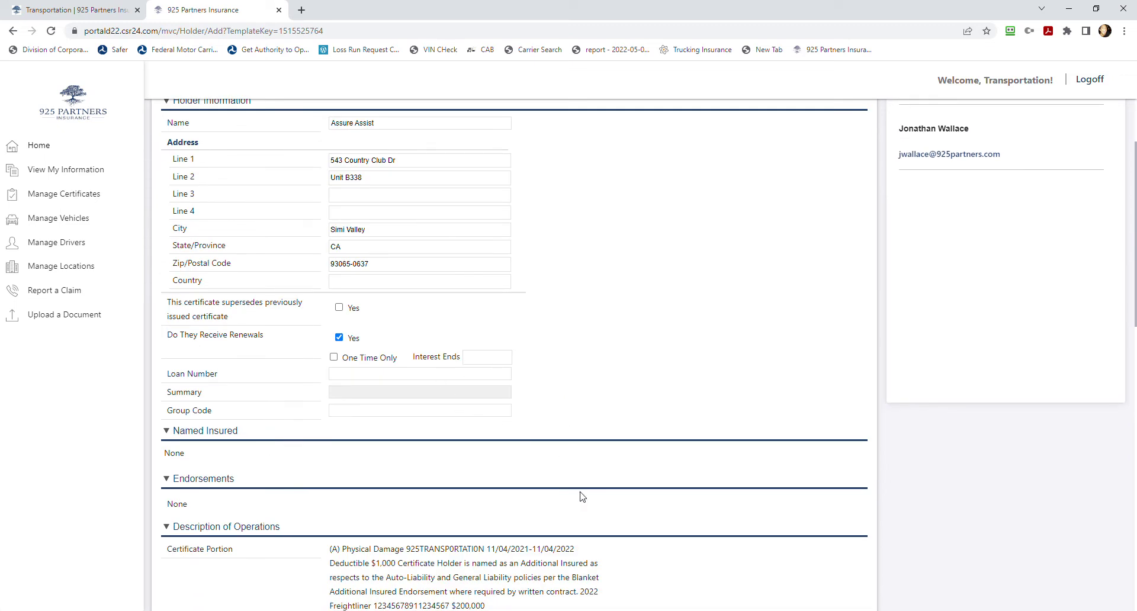
scroll(571, 355, "up", 3)
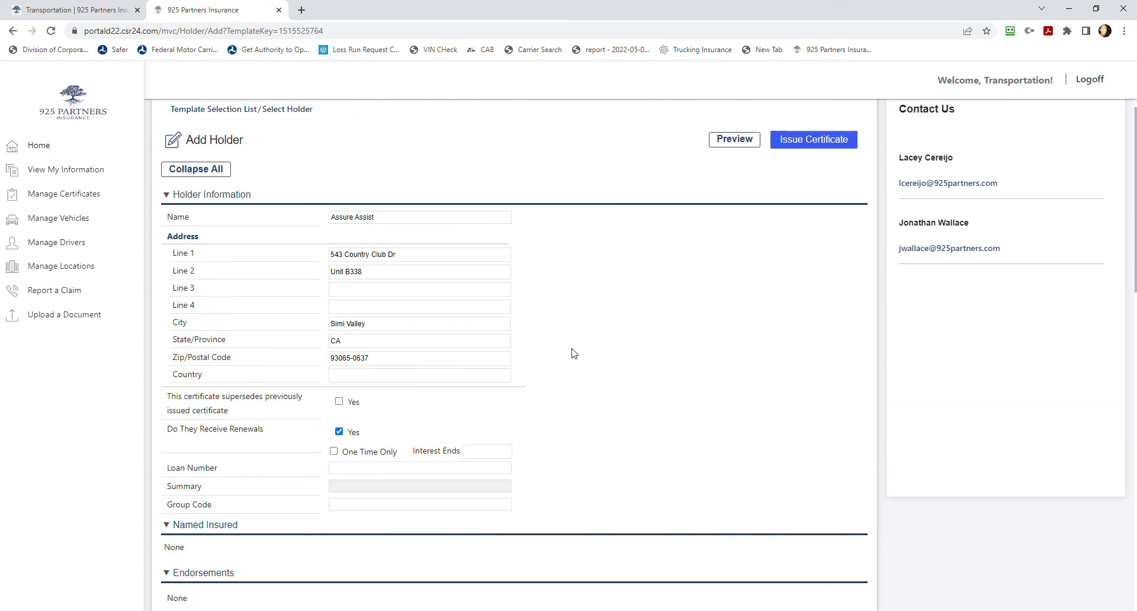
scroll(571, 287, "down", 6)
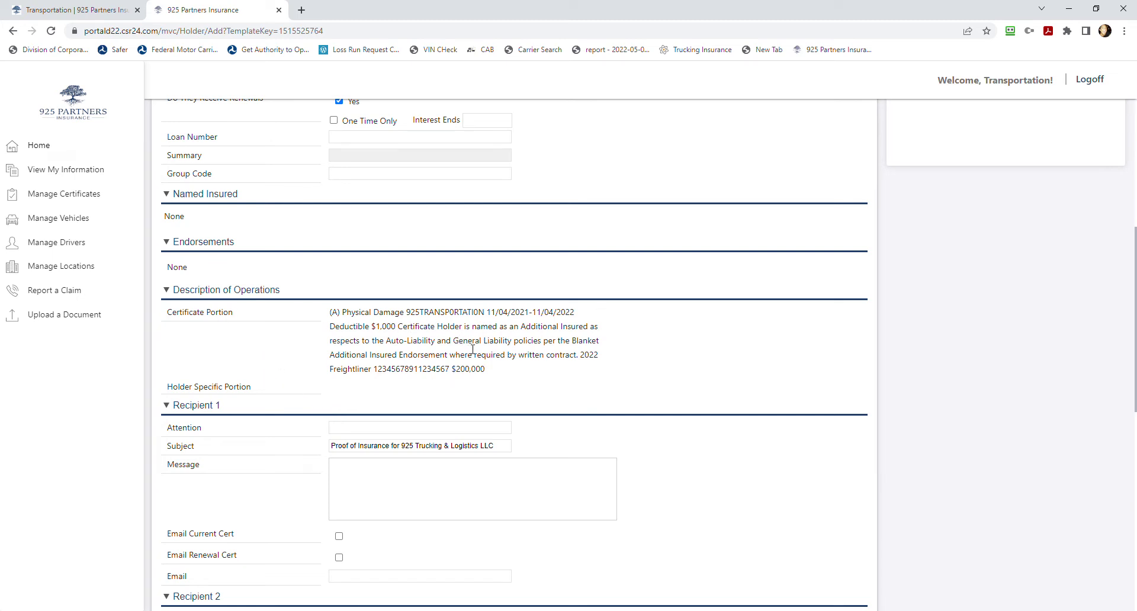
scroll(573, 374, "down", 1)
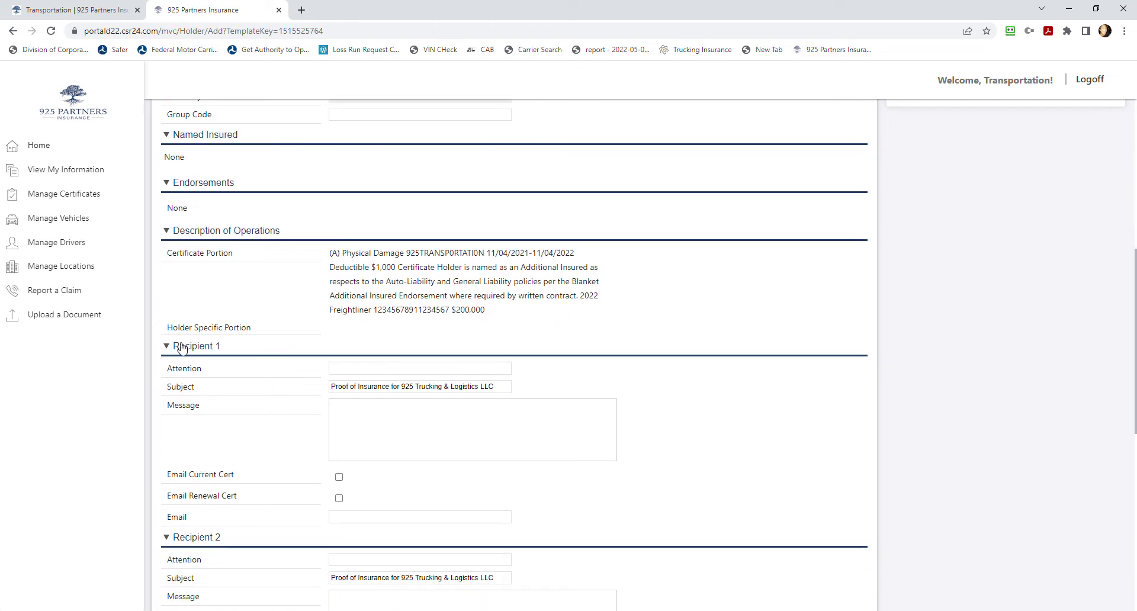
left_click(379, 369)
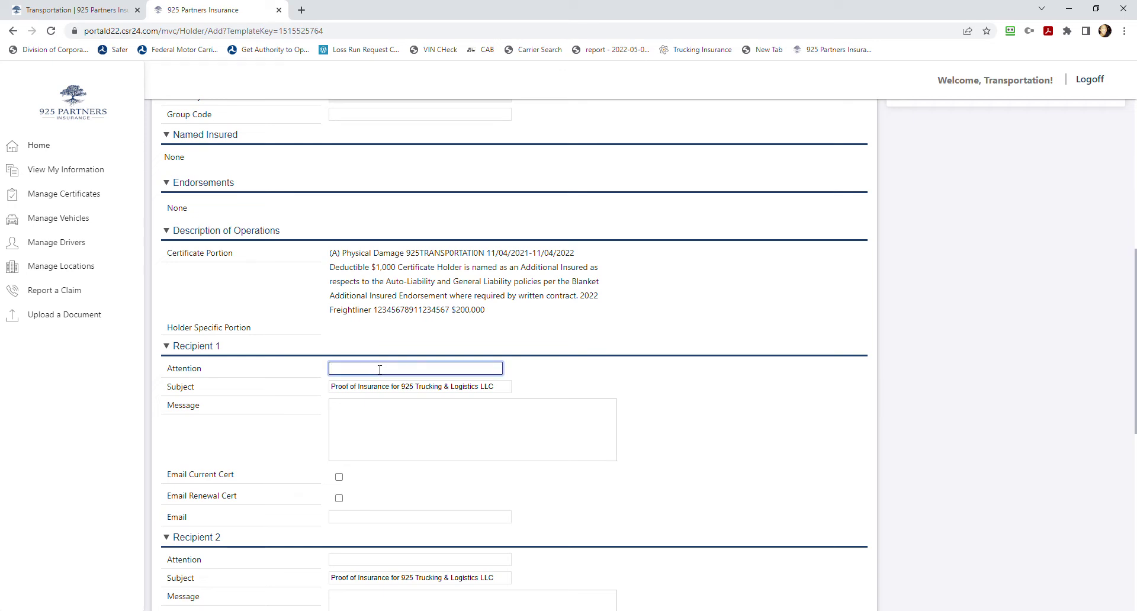
type("Assure Assist")
left_click(440, 414)
type("P")
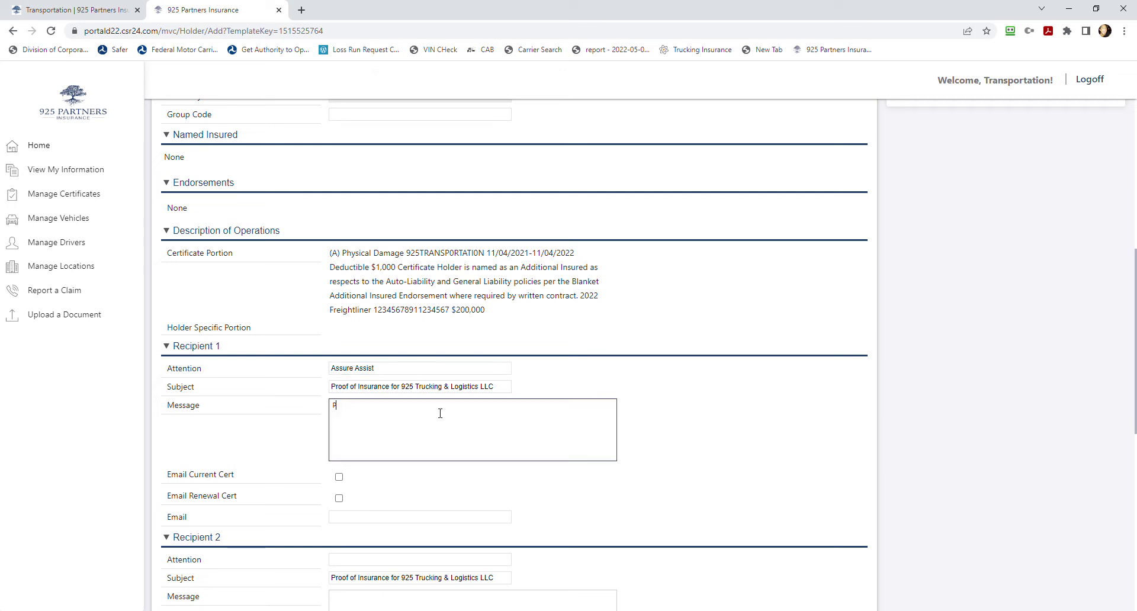
type("lease find attached COI for 925 Trucking & Logistics LLC")
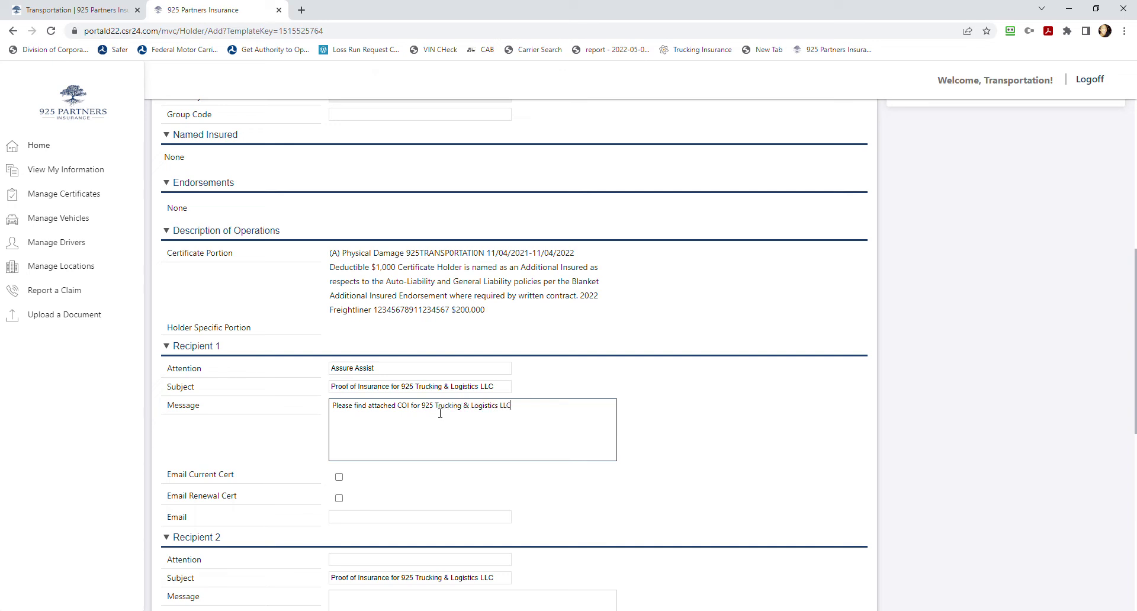
left_click(709, 429)
scroll(652, 441, "down", 2)
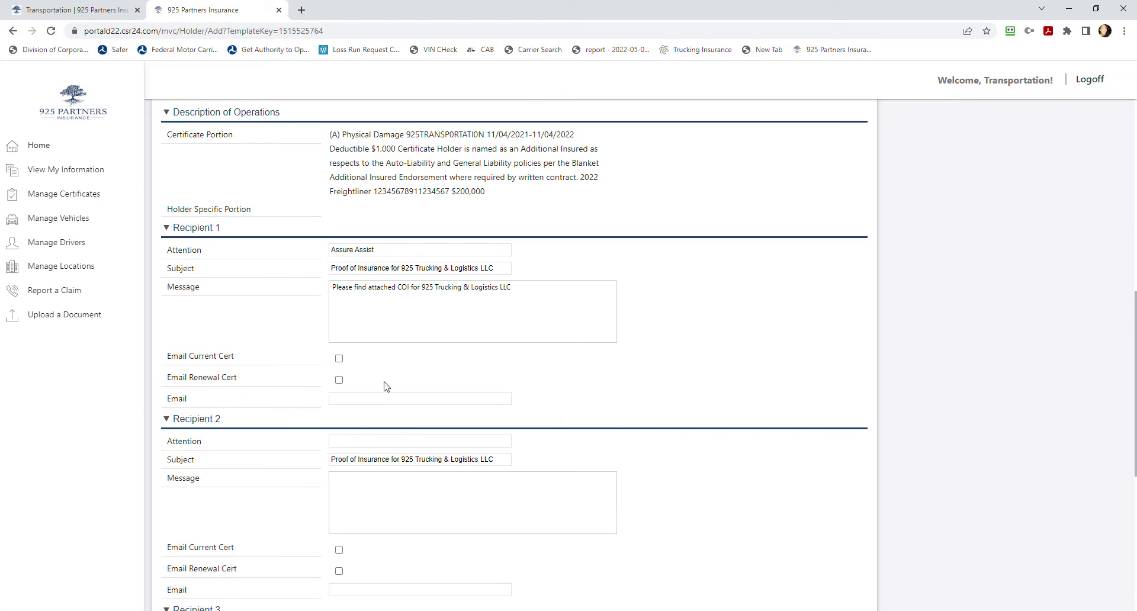
left_click(340, 360)
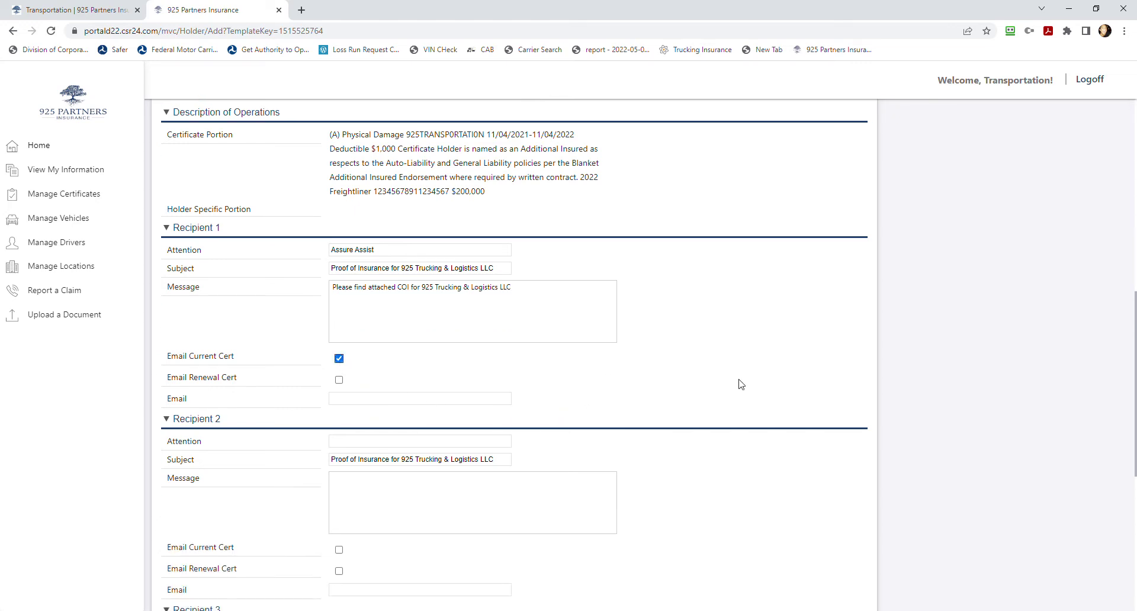
left_click(431, 399)
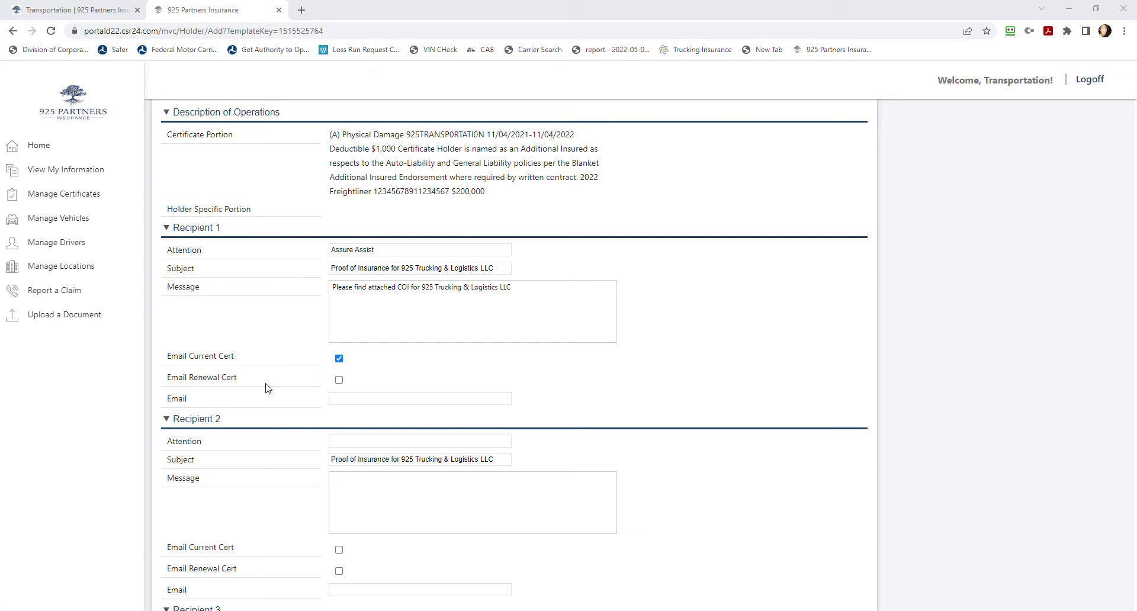
Enter Recipient 1's e-mail address.
left_click(1063, 12)
key("ctrl+v")
left_click(566, 393)
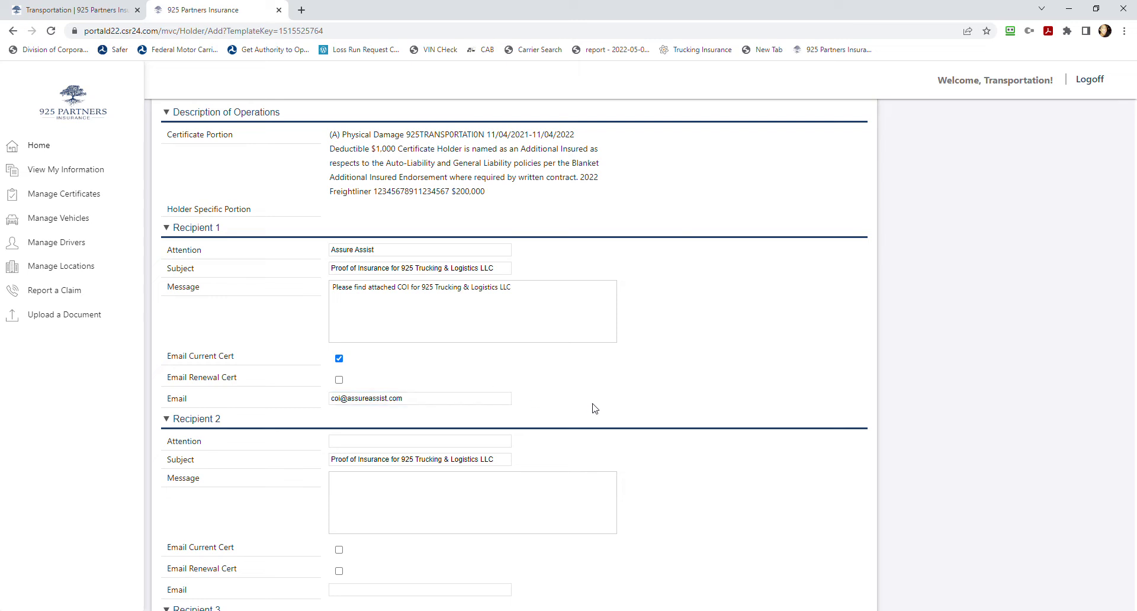
Collapse the unused Recipient 2 and 3 sections and generate the certificate PDF preview.
scroll(593, 408, "down", 3)
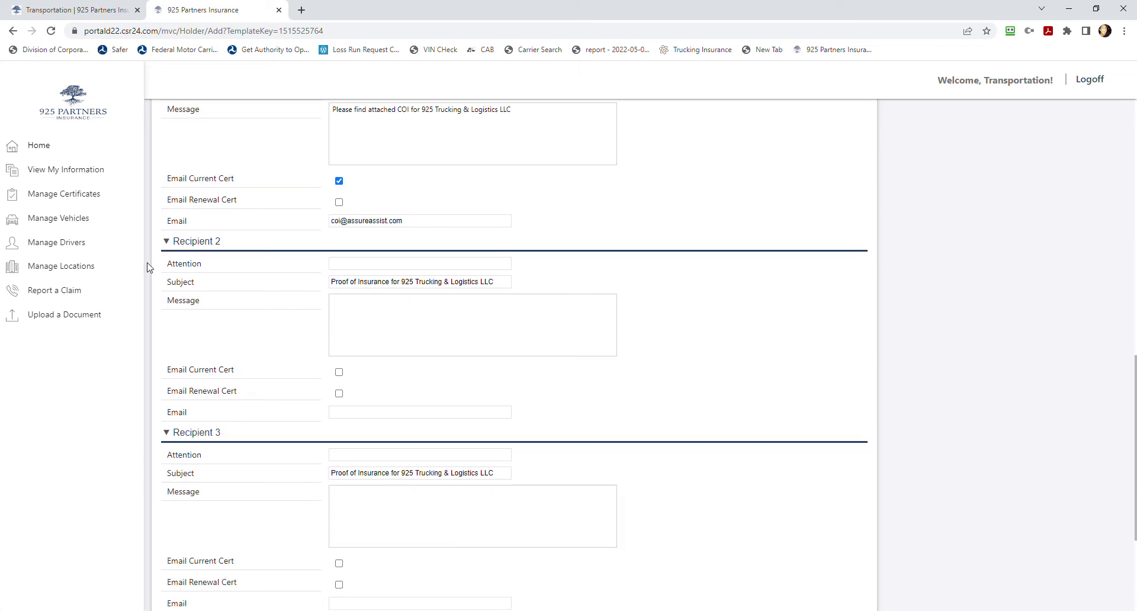
left_click(196, 241)
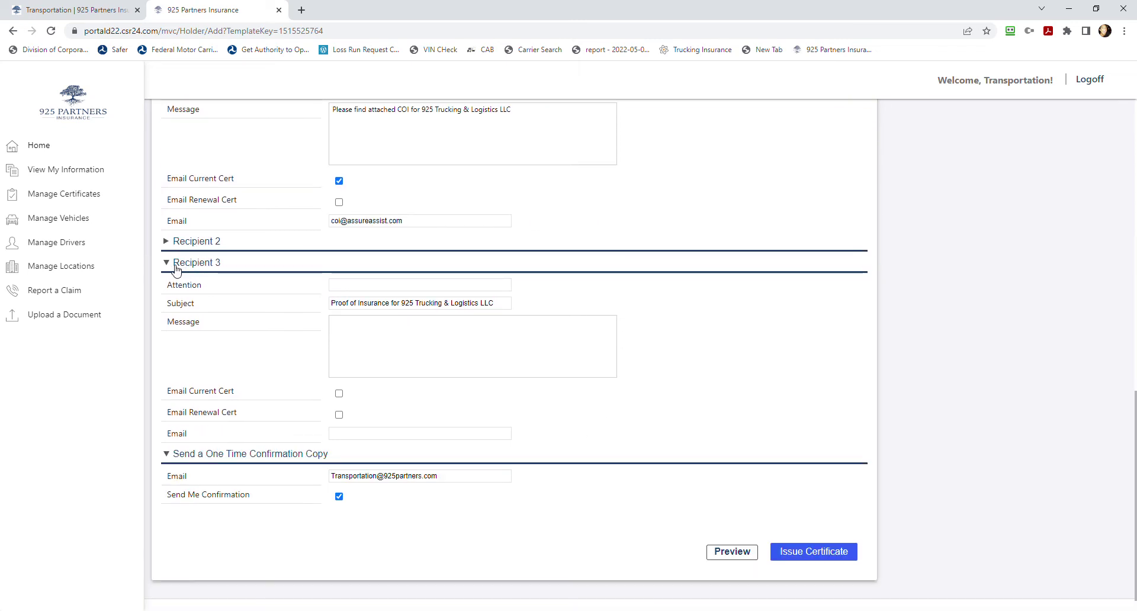
left_click(195, 262)
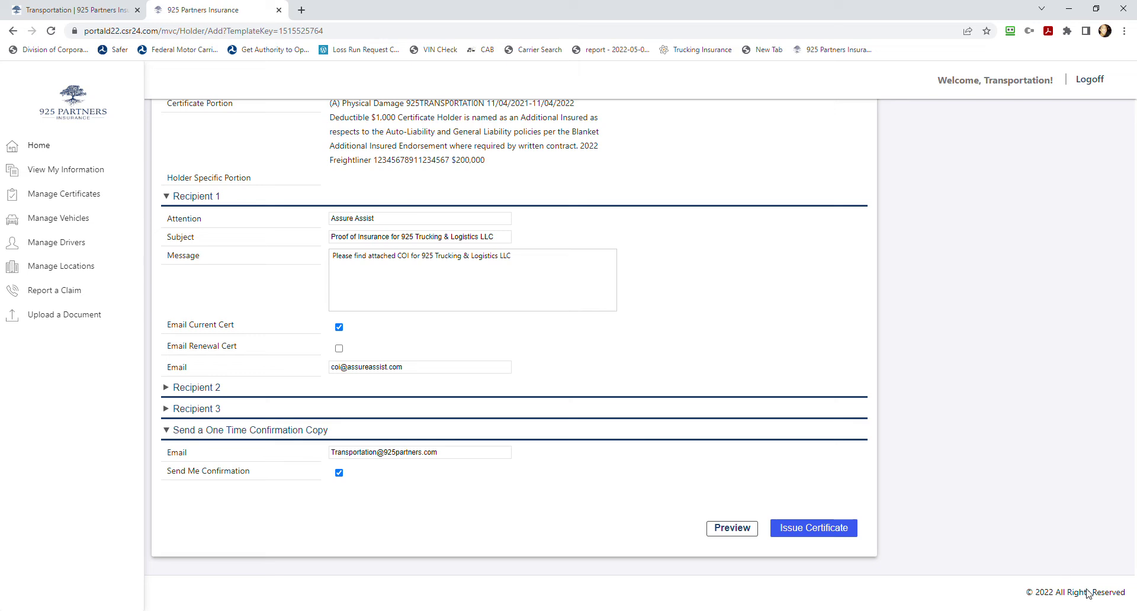
left_click(741, 533)
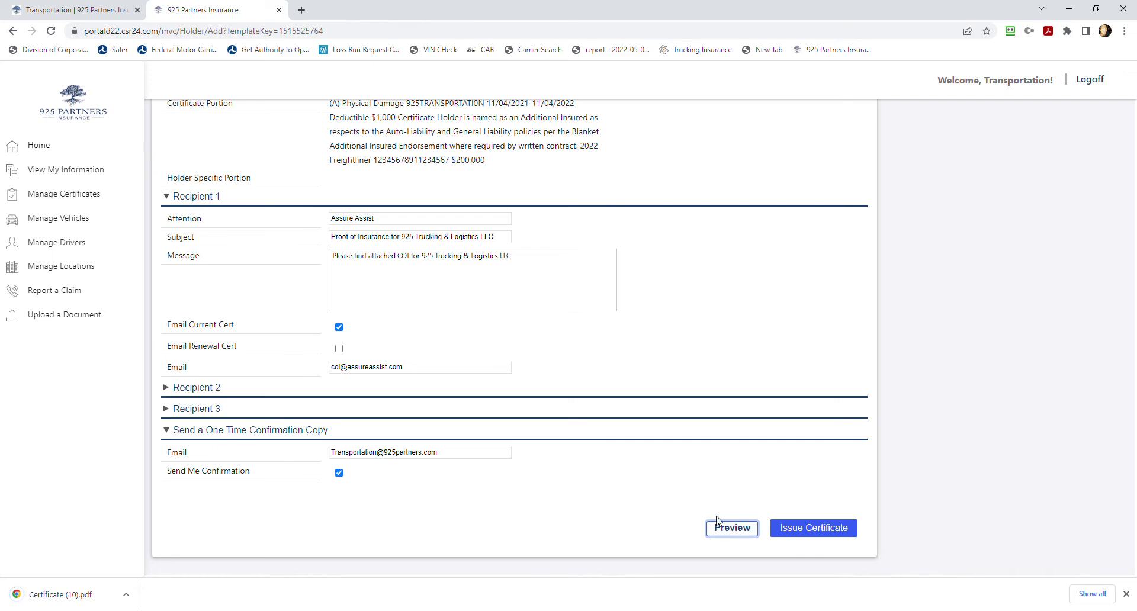
Open Certificate (10).pdf and zoom it to 175%.
left_click(102, 587)
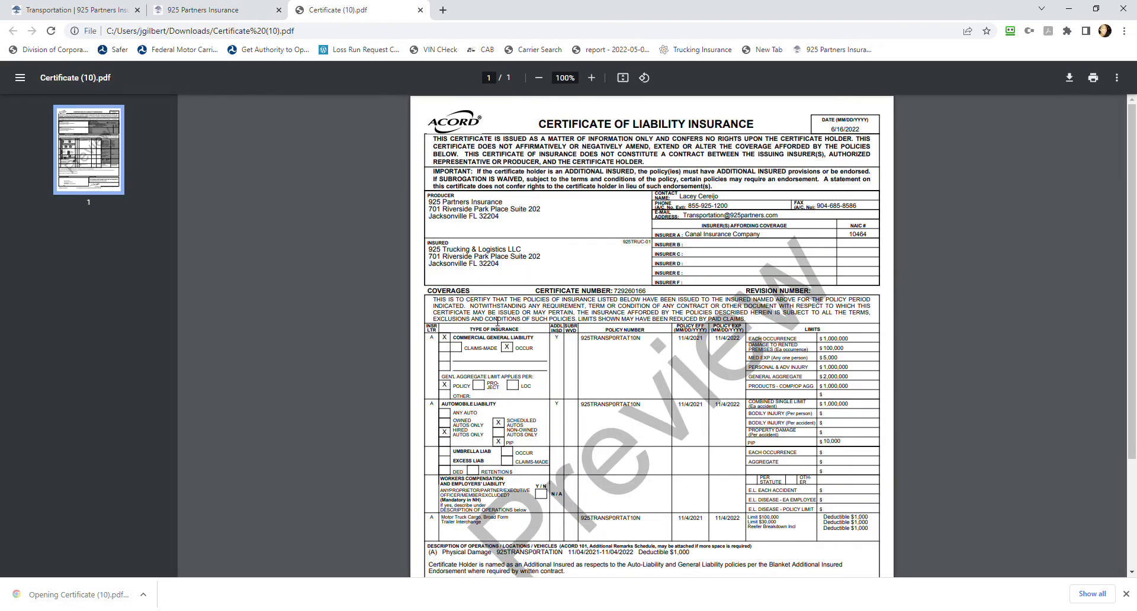
left_click(591, 78)
left_click(591, 77)
left_click(591, 78)
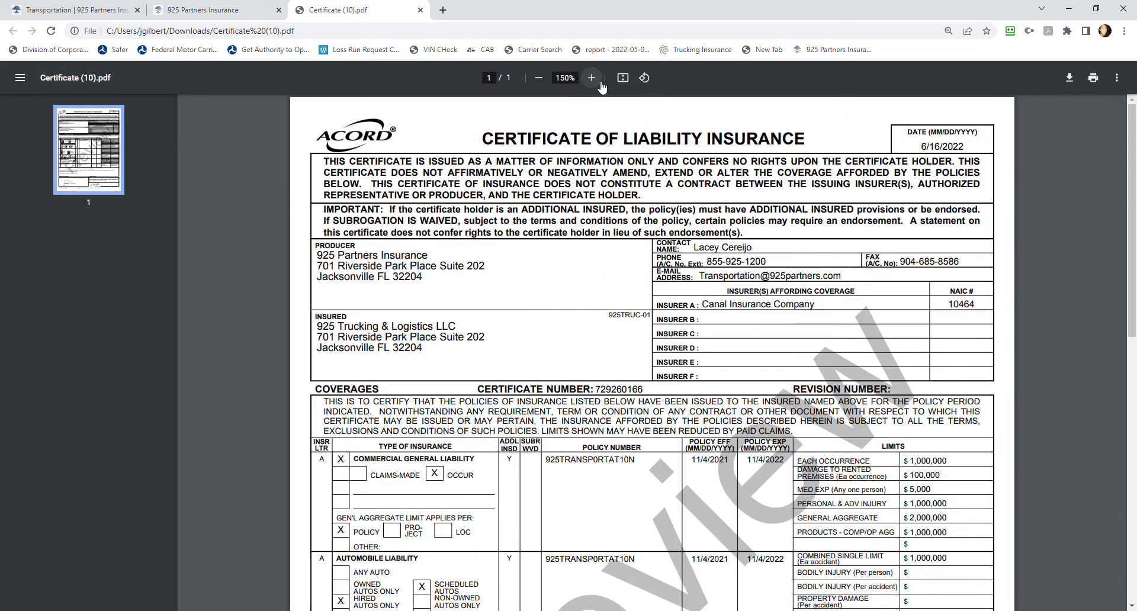
left_click(591, 77)
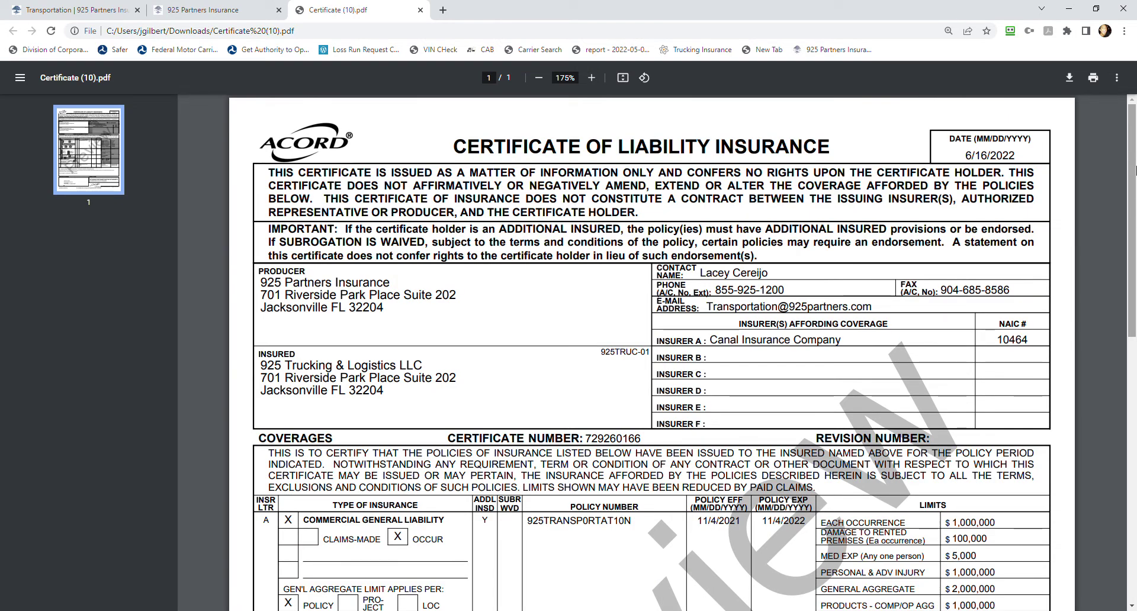
Check the certificate date 6/16/2022, producer, insured name and Insurer A line.
left_click_drag(966, 155, 1016, 157)
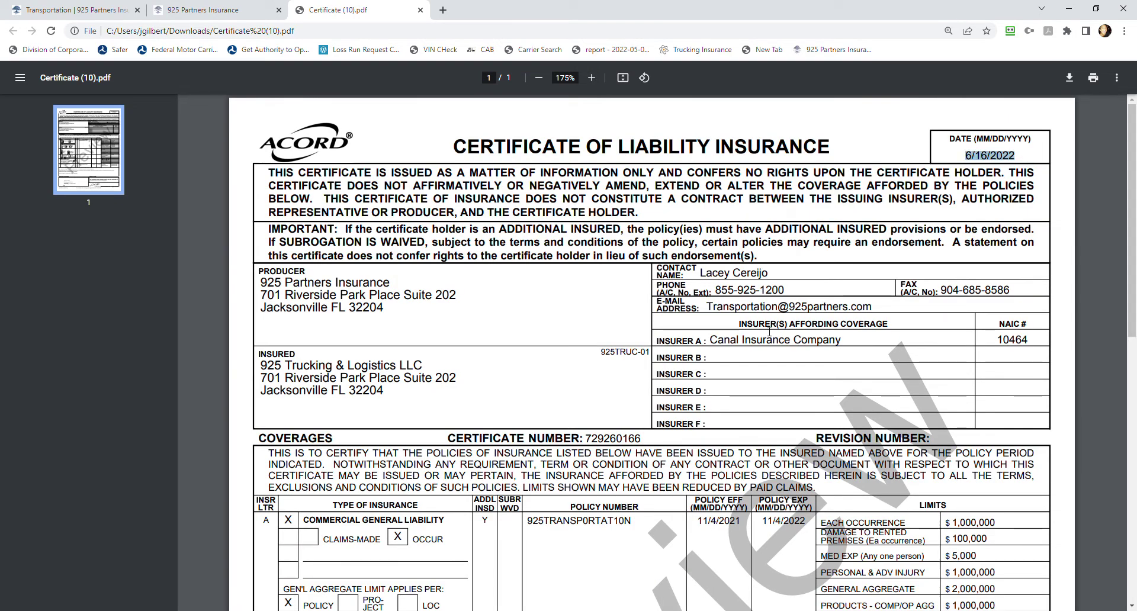
left_click_drag(402, 295, 344, 323)
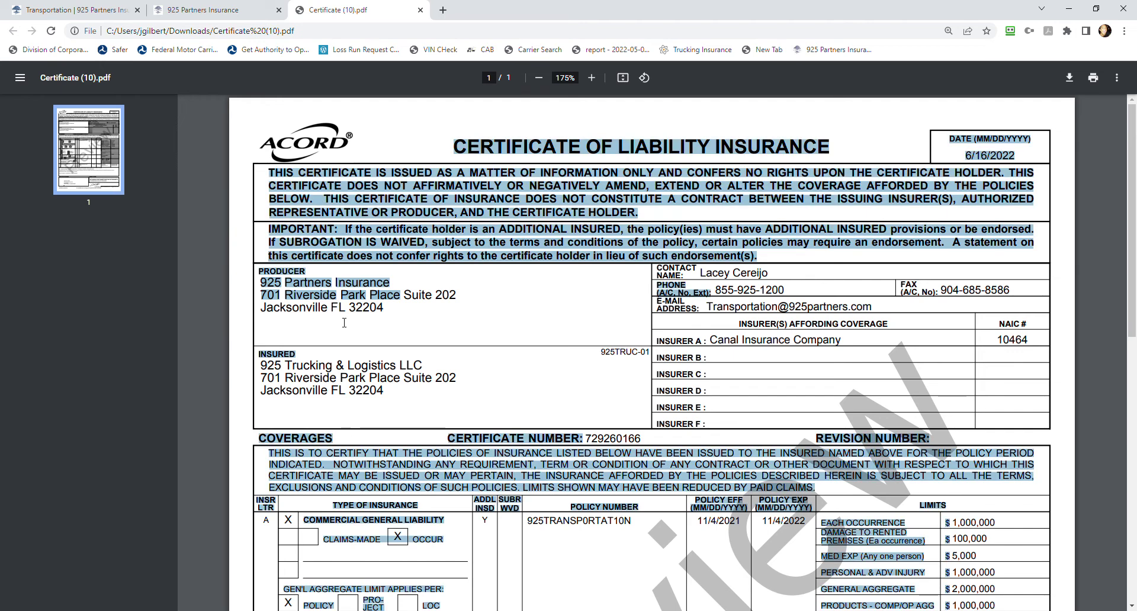
left_click(345, 323)
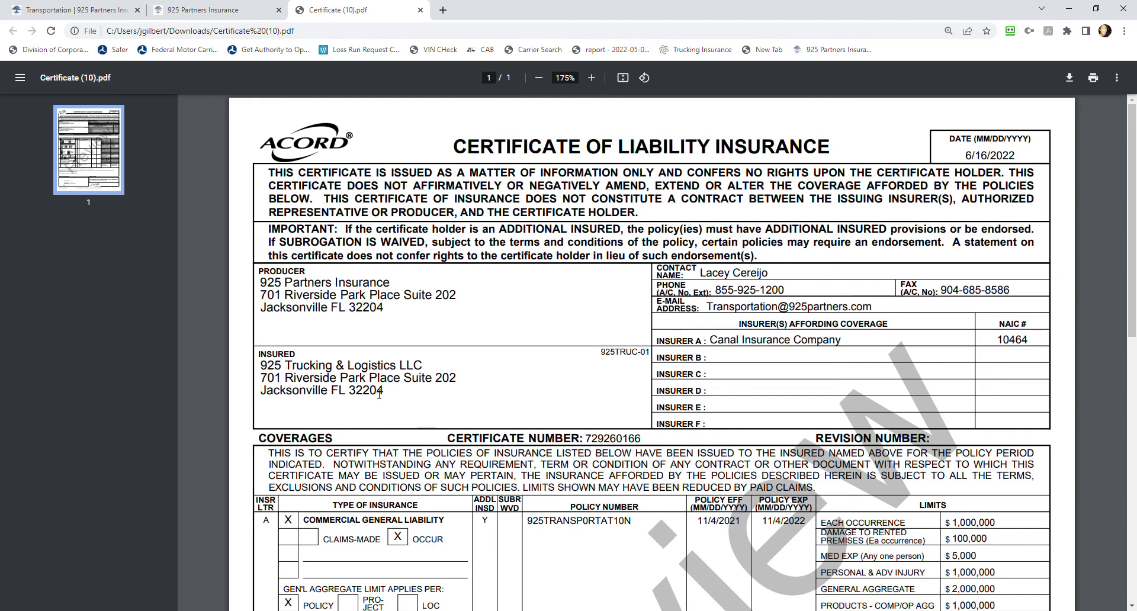
double_click(372, 366)
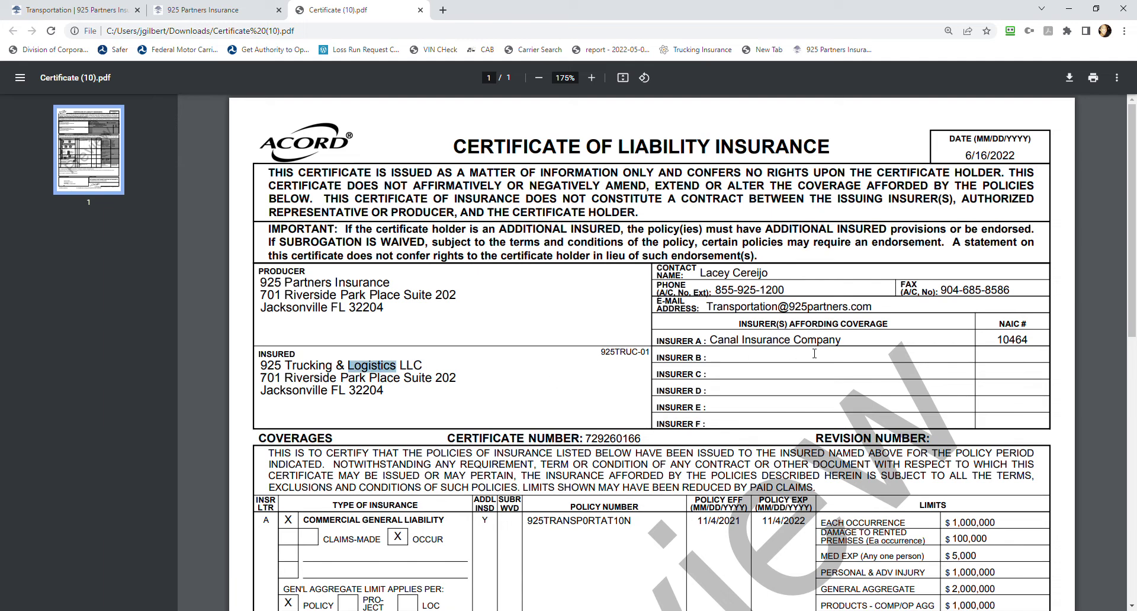
left_click_drag(719, 346, 831, 350)
left_click(833, 345)
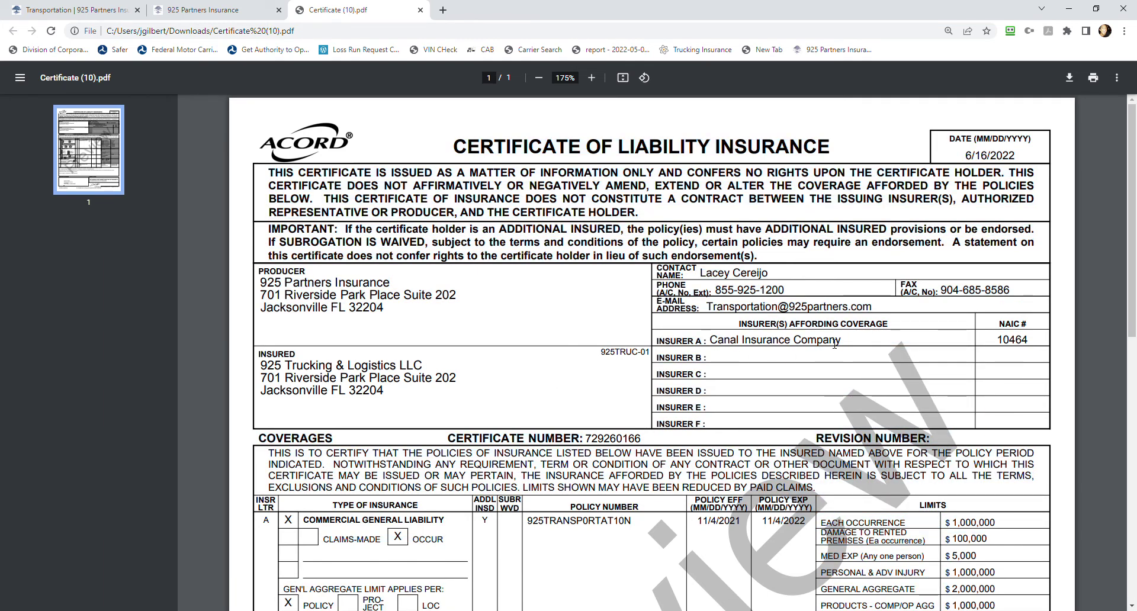
scroll(793, 324, "down", 5)
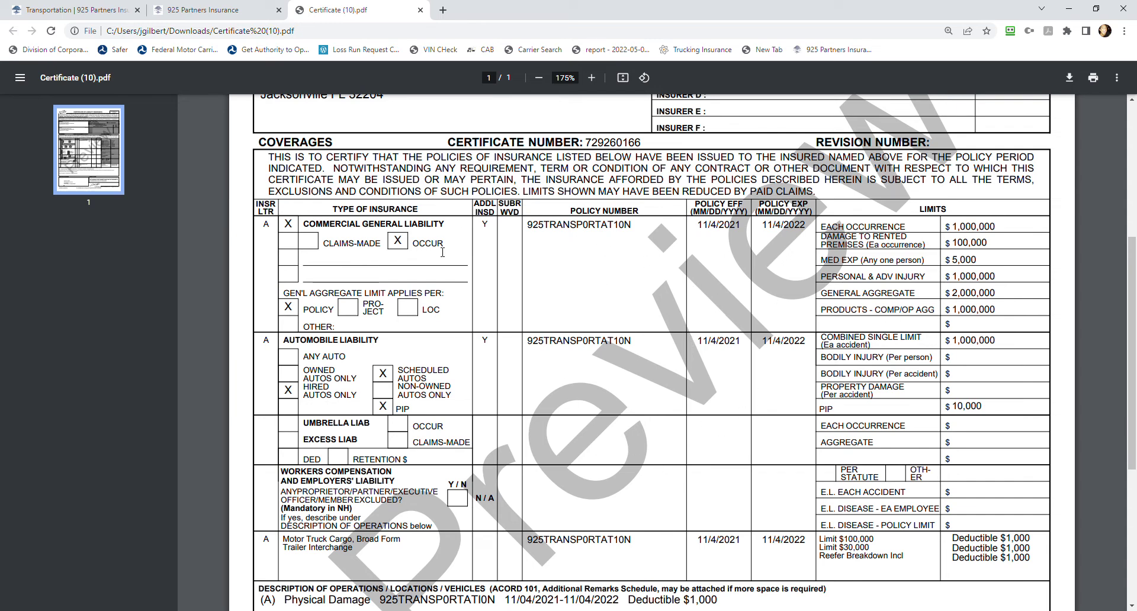
scroll(713, 358, "up", 1)
scroll(713, 359, "up", 1)
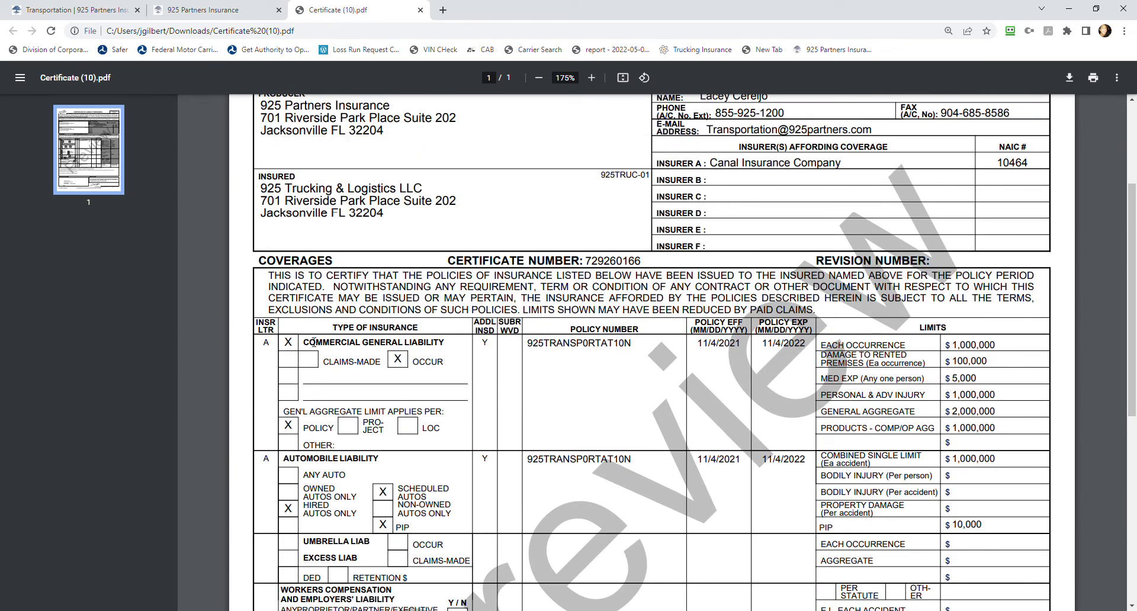
scroll(313, 345, "down", 2)
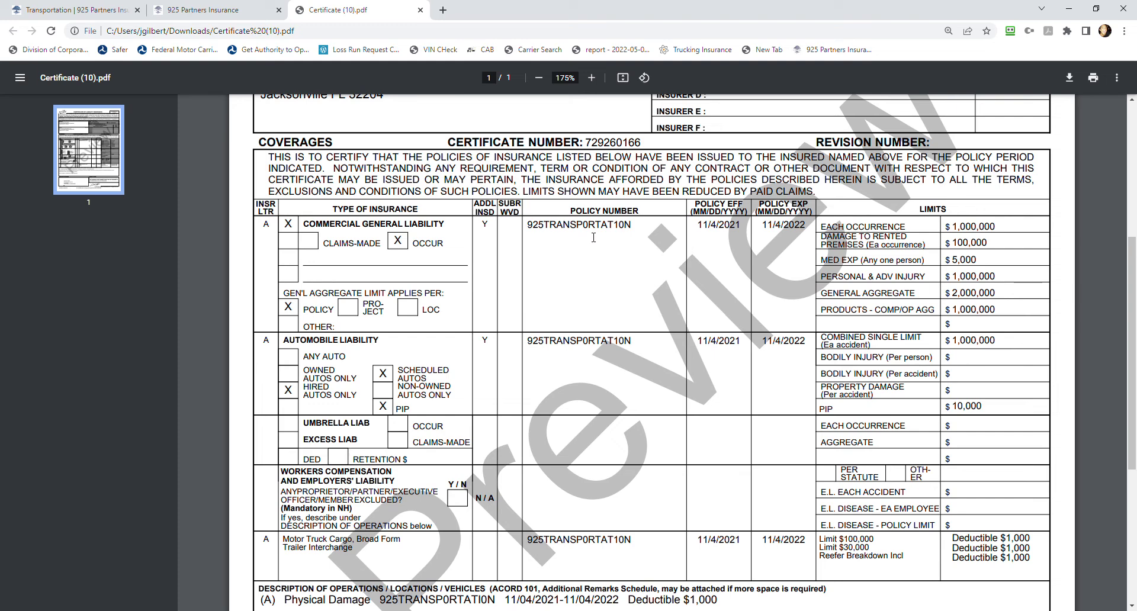
double_click(623, 231)
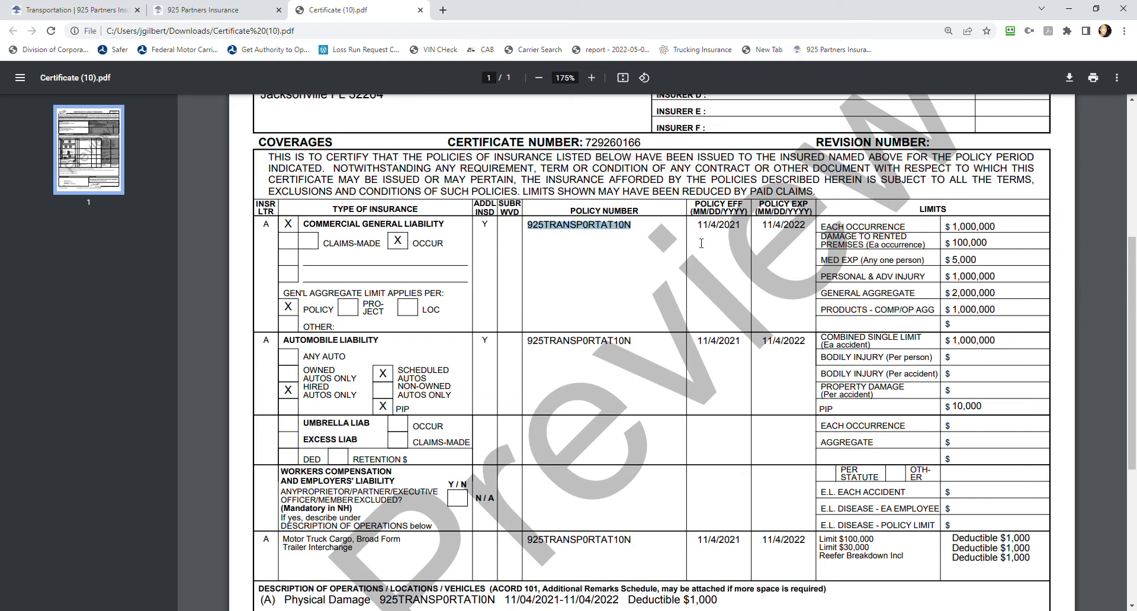
left_click(726, 233)
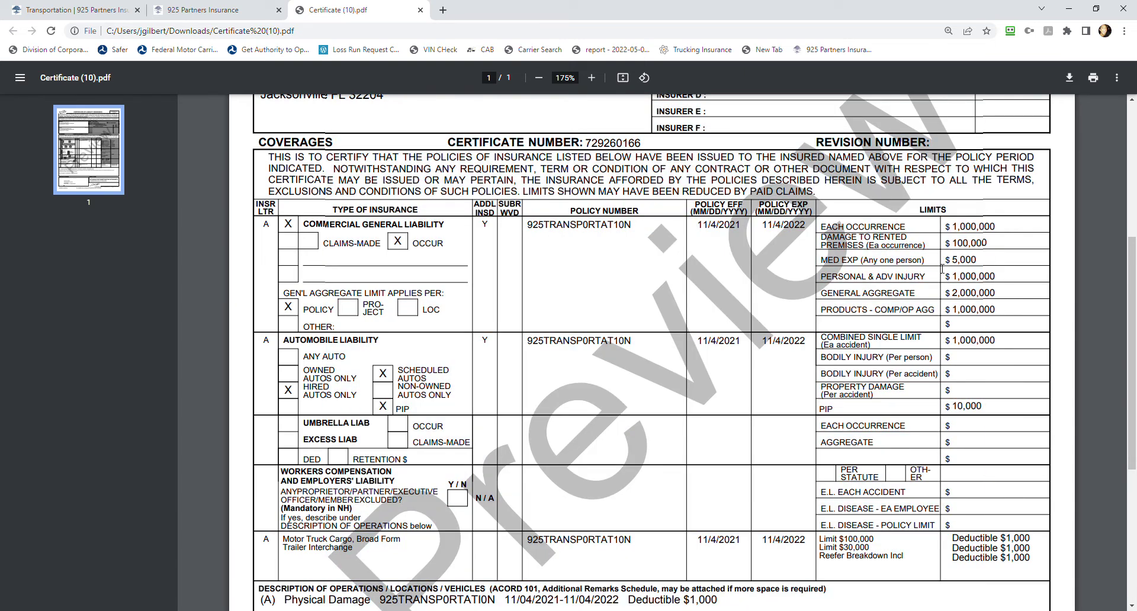
scroll(343, 359, "down", 2)
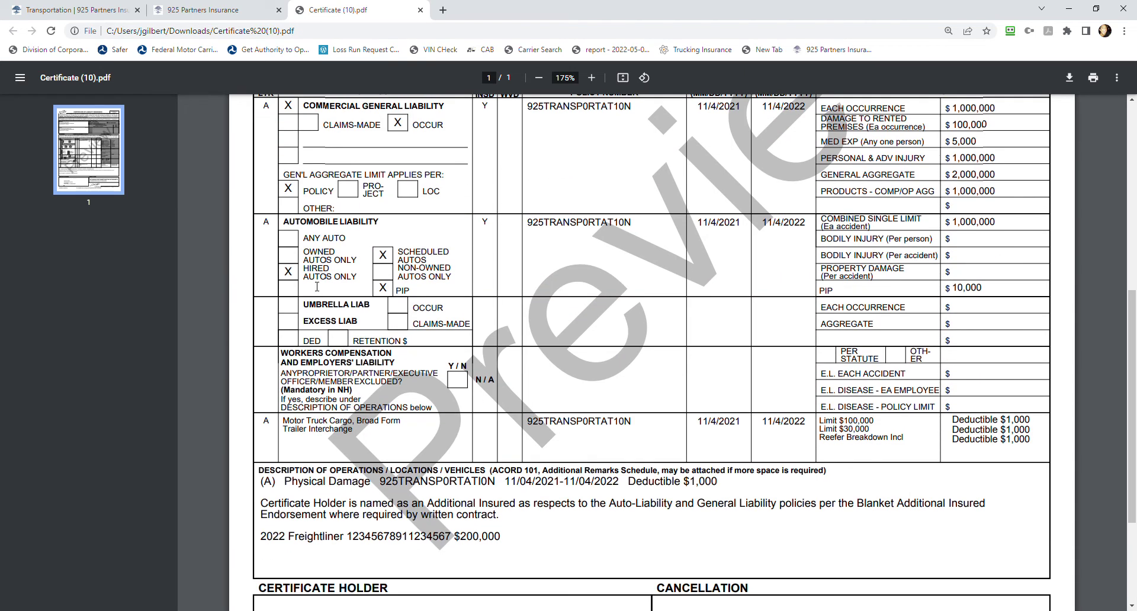
triple_click(316, 229)
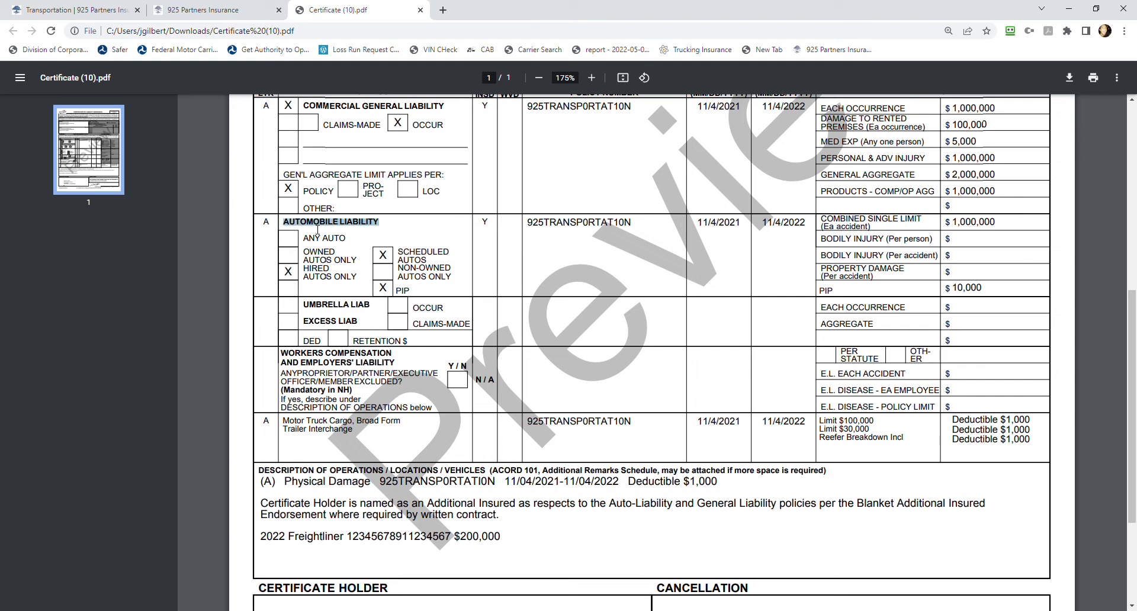
double_click(564, 225)
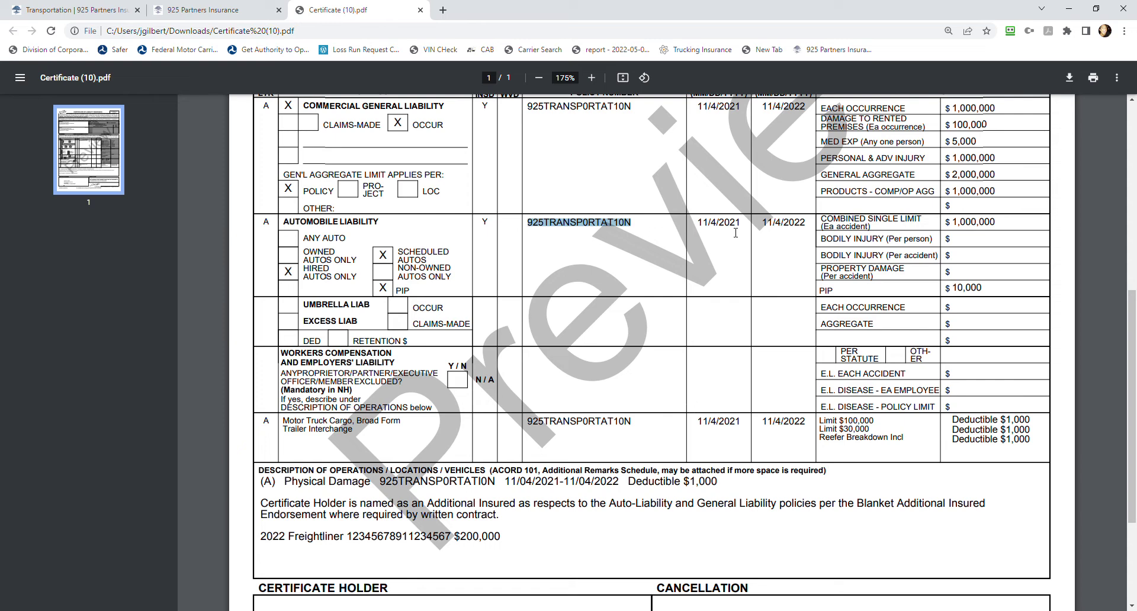
double_click(987, 222)
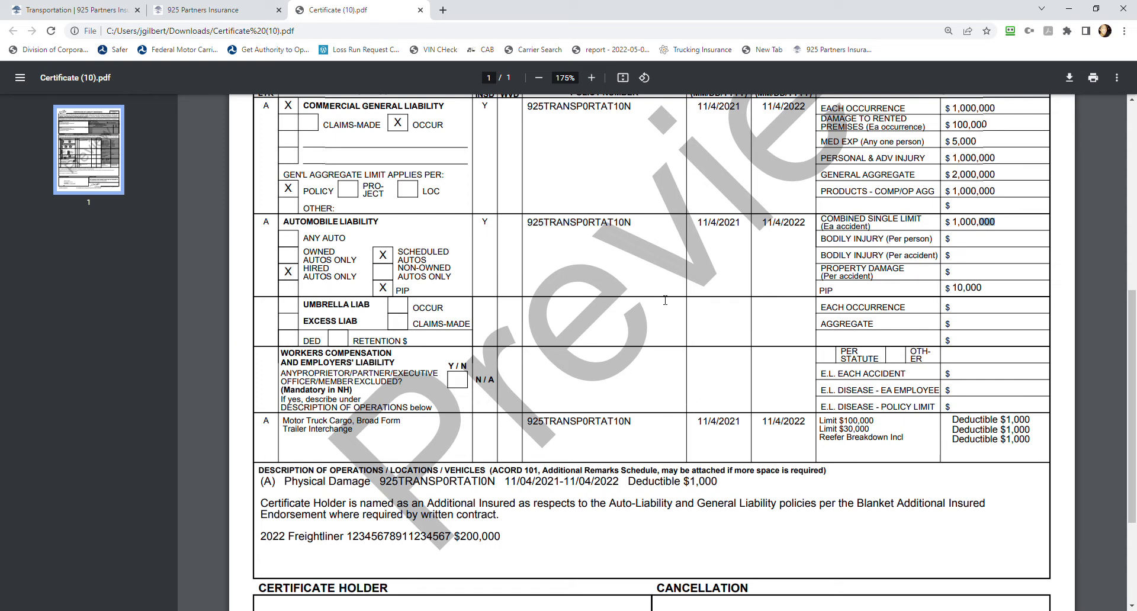
double_click(984, 295)
left_click(336, 445)
scroll(308, 415, "down", 1)
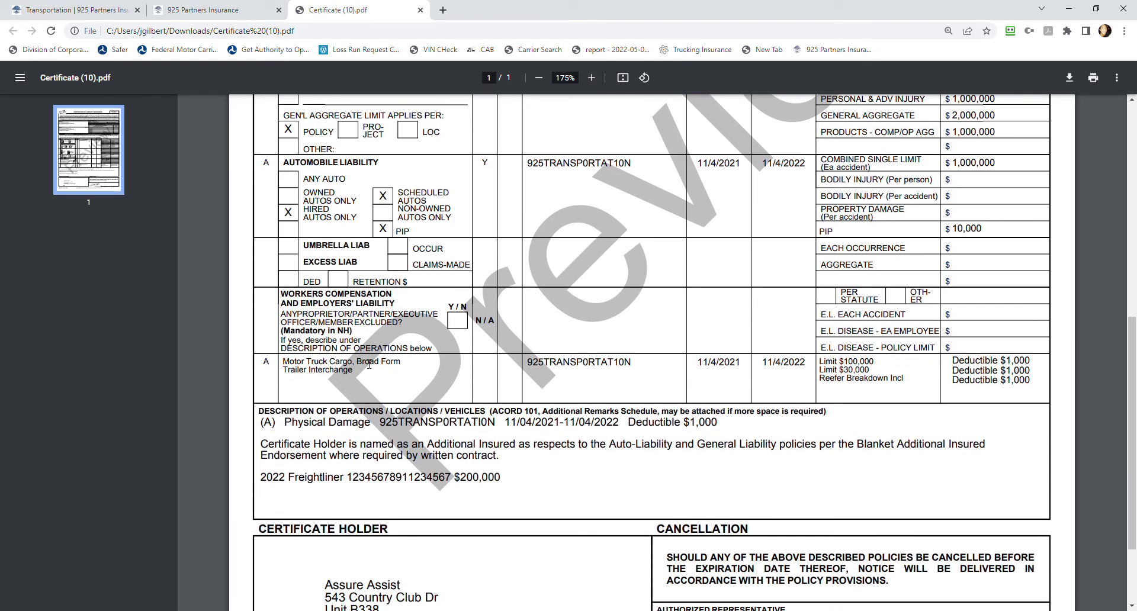
double_click(578, 372)
left_click(604, 379)
left_click_drag(875, 362, 839, 362)
double_click(318, 376)
left_click_drag(871, 370, 839, 371)
left_click_drag(914, 386, 842, 391)
left_click(842, 391)
left_click_drag(1034, 386, 1002, 363)
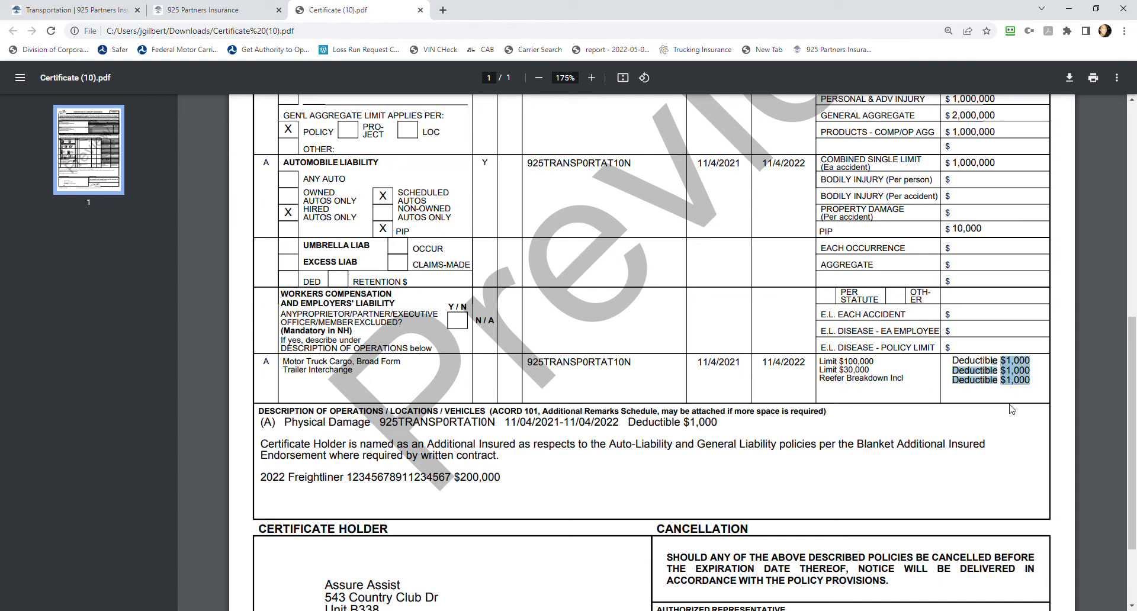
scroll(623, 367, "down", 1)
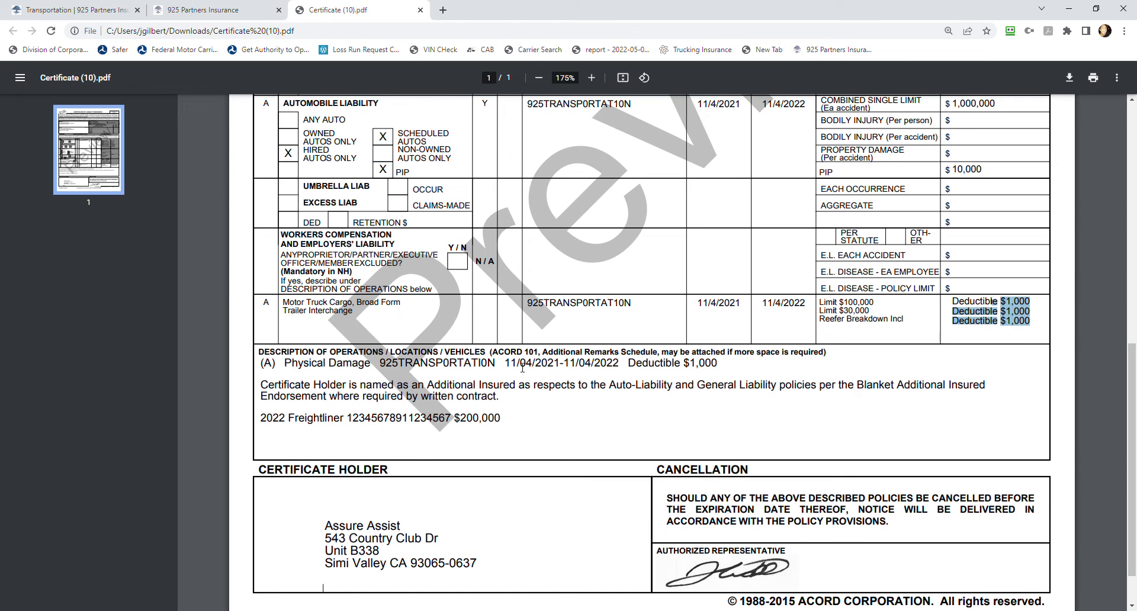
double_click(401, 363)
left_click(407, 365)
left_click_drag(387, 365, 461, 369)
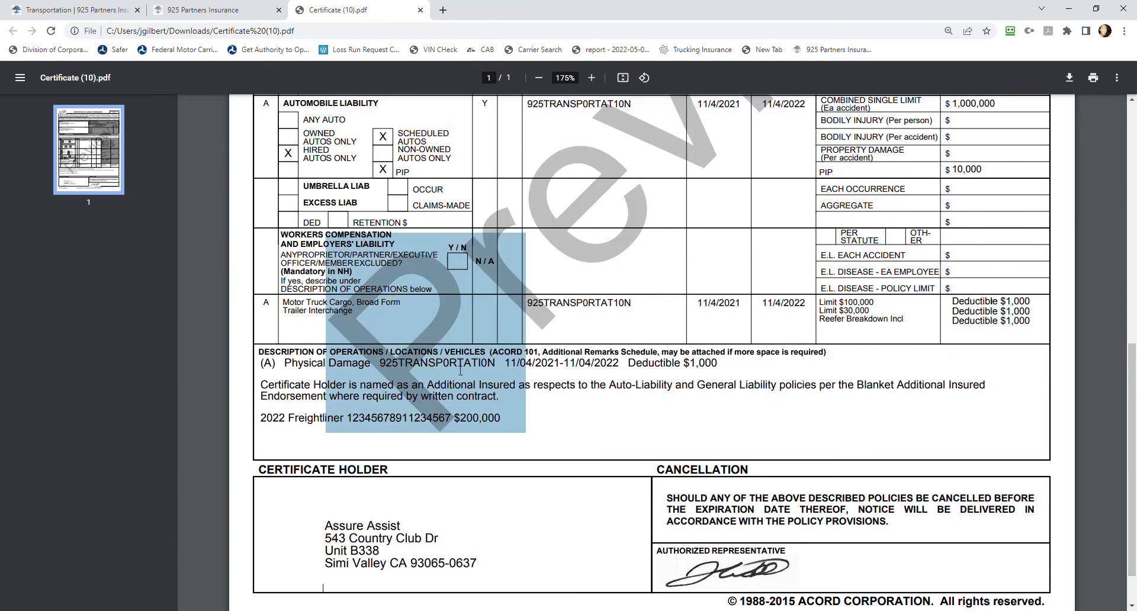
left_click(491, 373)
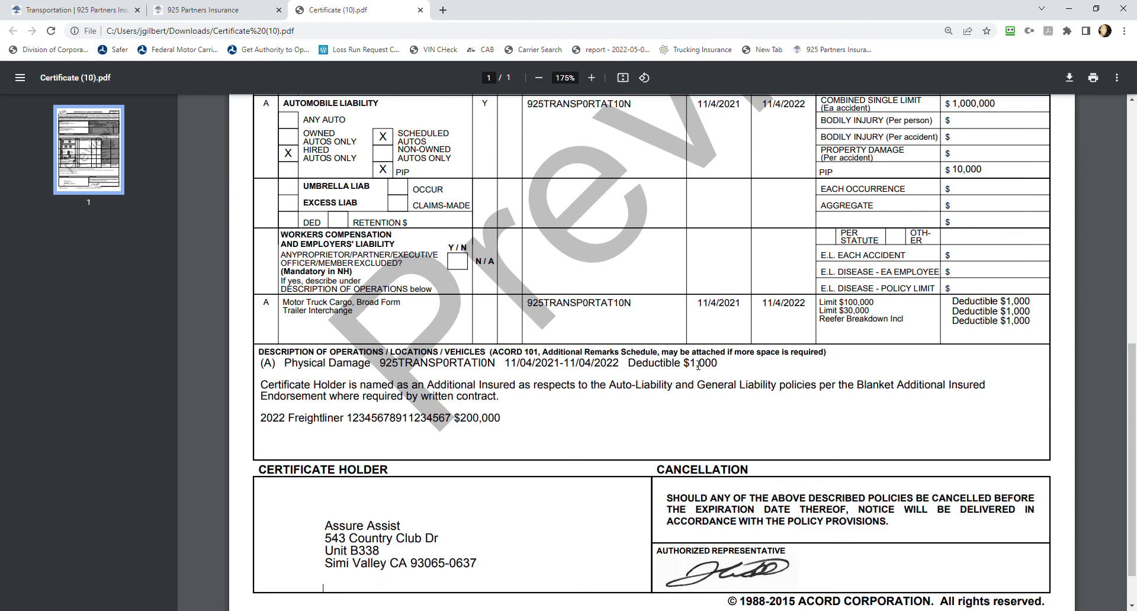
triple_click(273, 425)
left_click(522, 425)
scroll(510, 422, "down", 2)
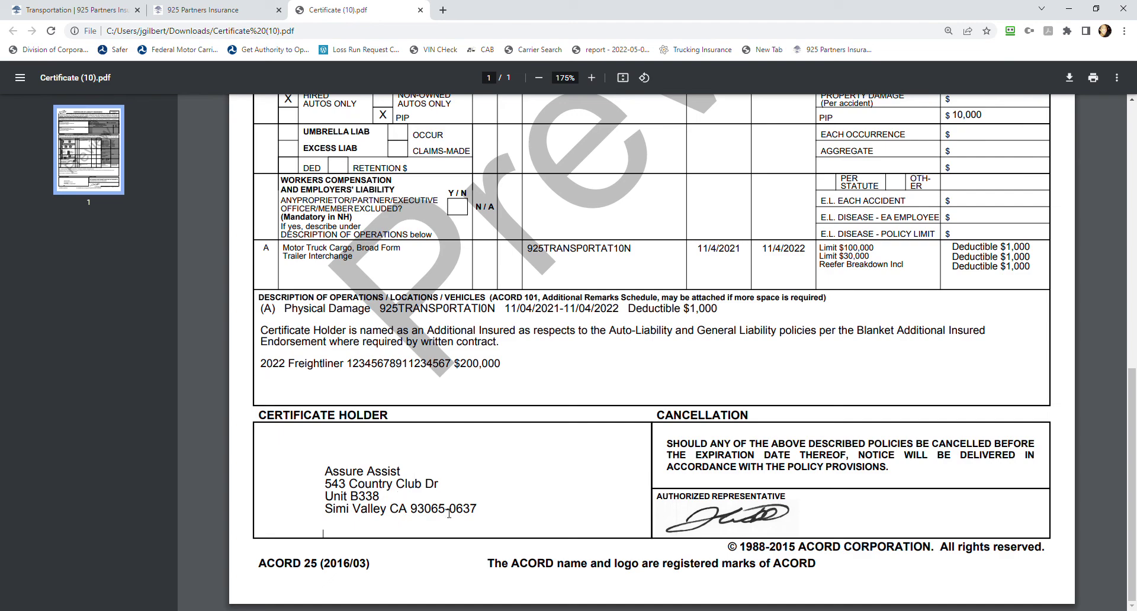
scroll(454, 509, "up", 9)
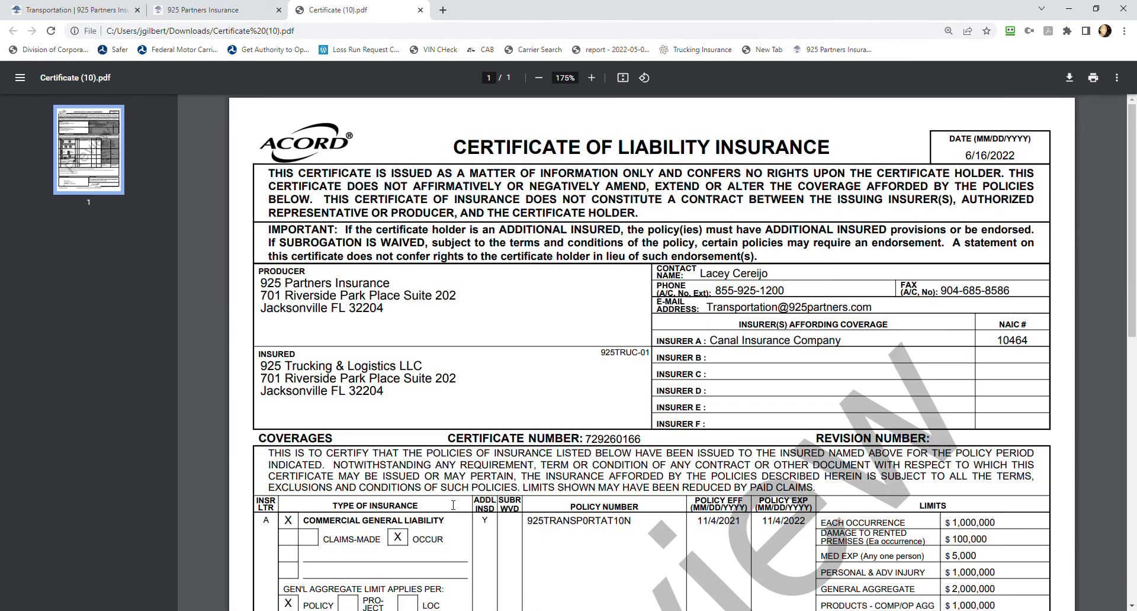
Close the preview, issue the certificate from the form, and open the issued Certificate (11).pdf.
left_click(421, 10)
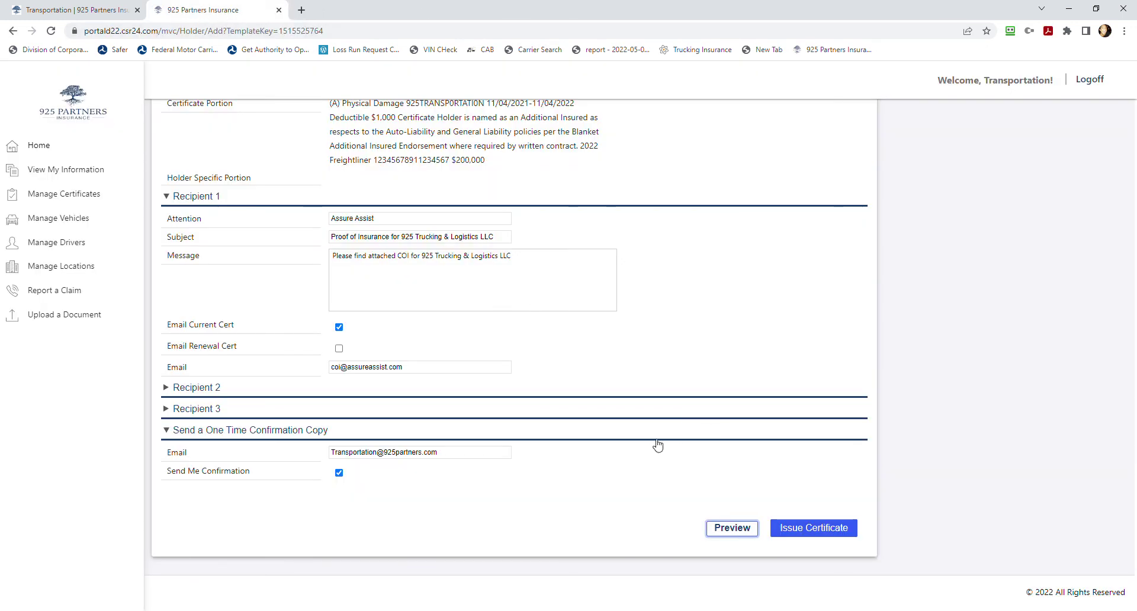
scroll(667, 447, "up", 4)
scroll(711, 486, "down", 4)
left_click(822, 531)
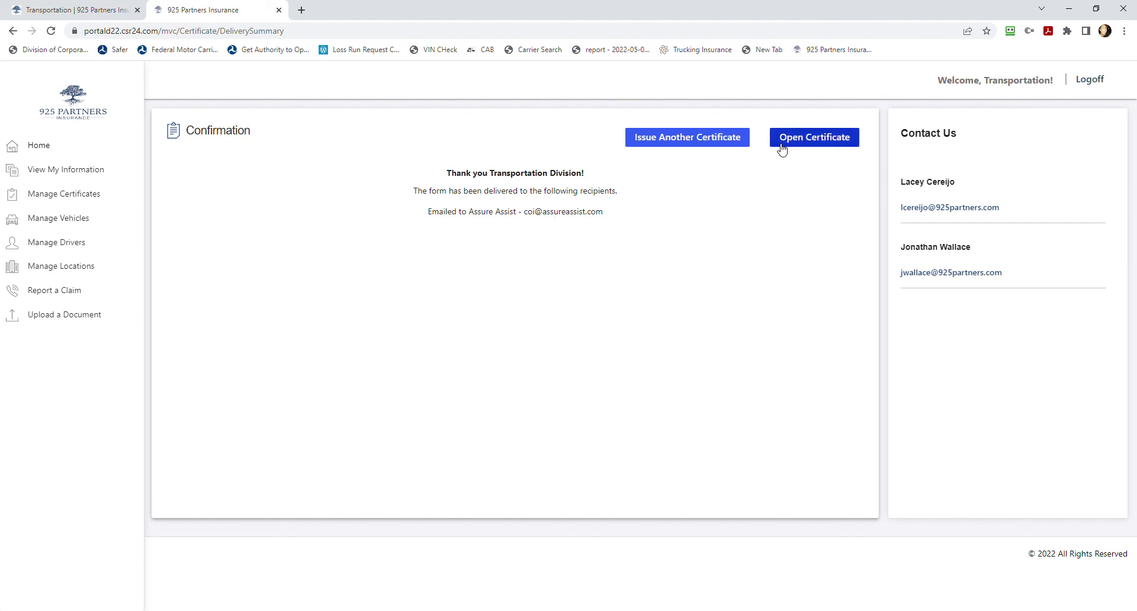
left_click(800, 141)
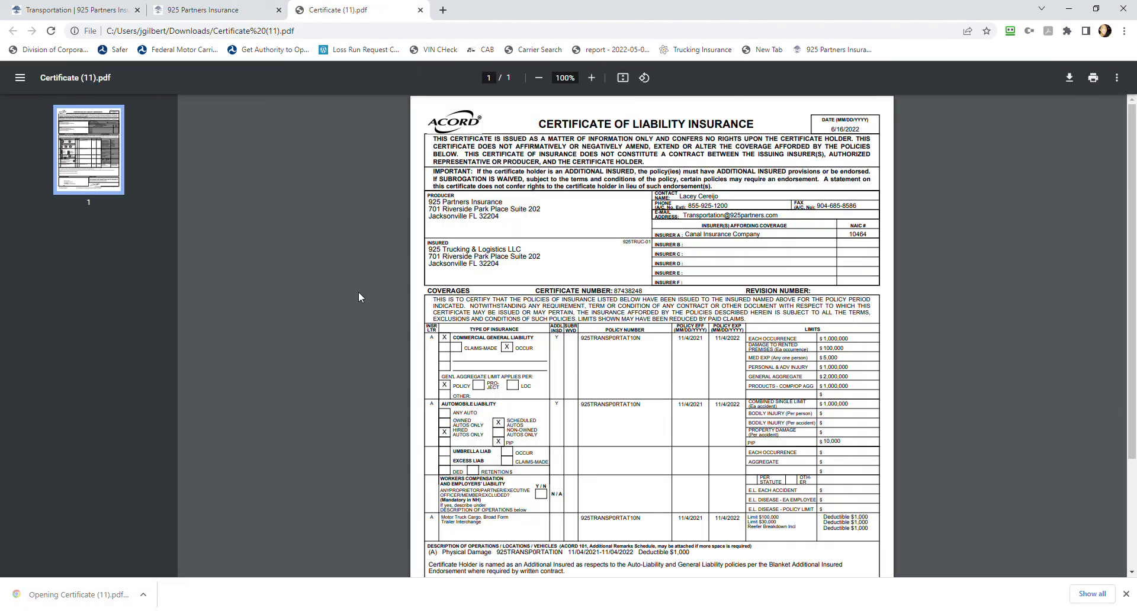
Close Certificate (11).pdf and choose Issue Another Certificate to return to the template list.
left_click(420, 10)
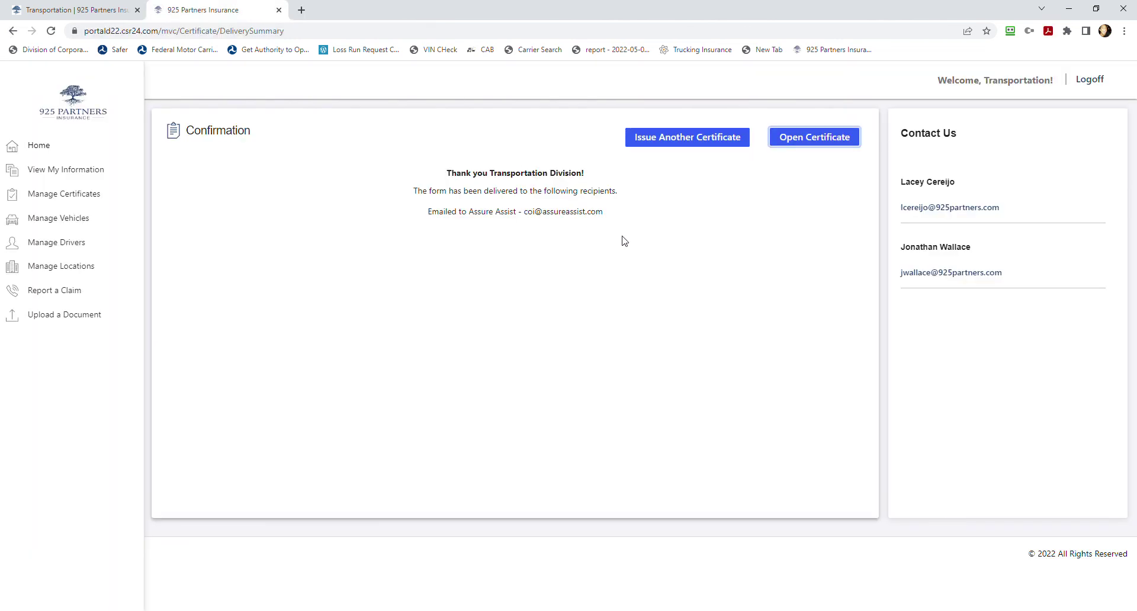
left_click(687, 139)
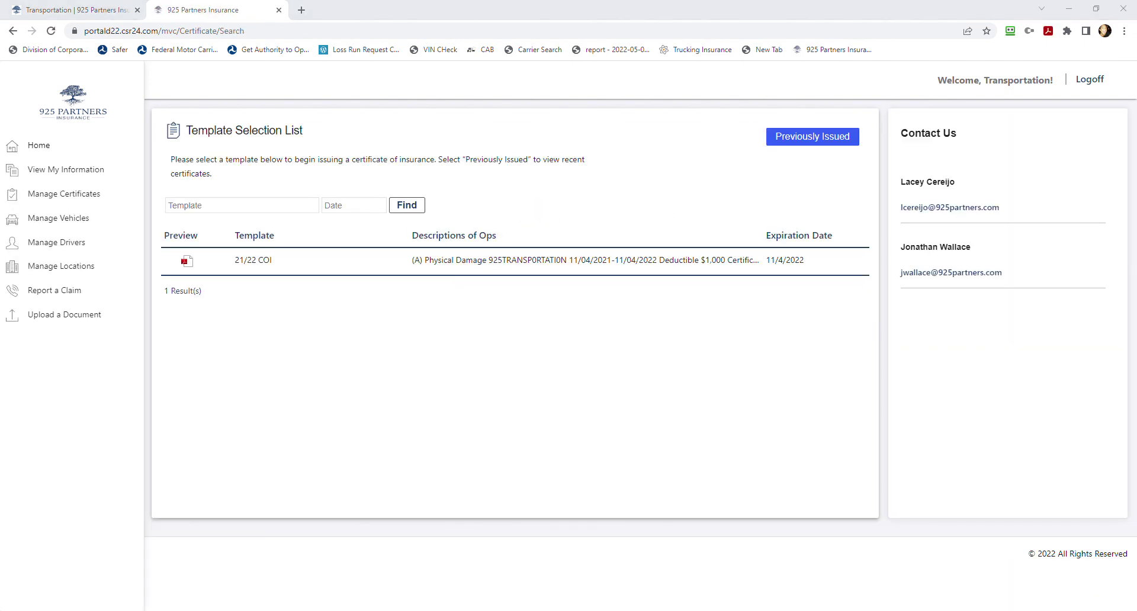
left_click(535, 284)
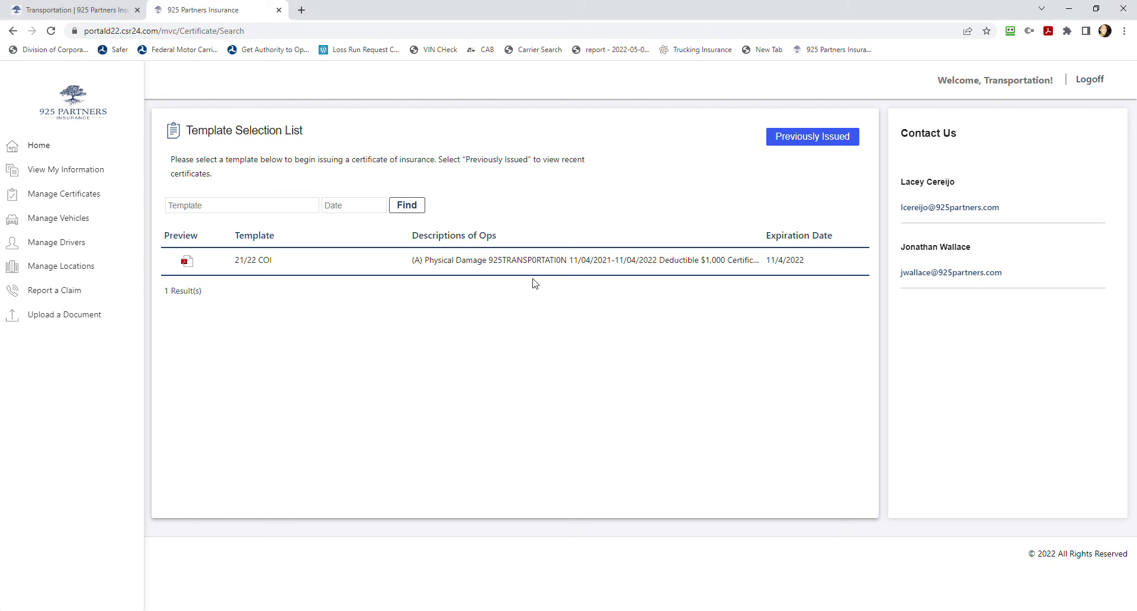